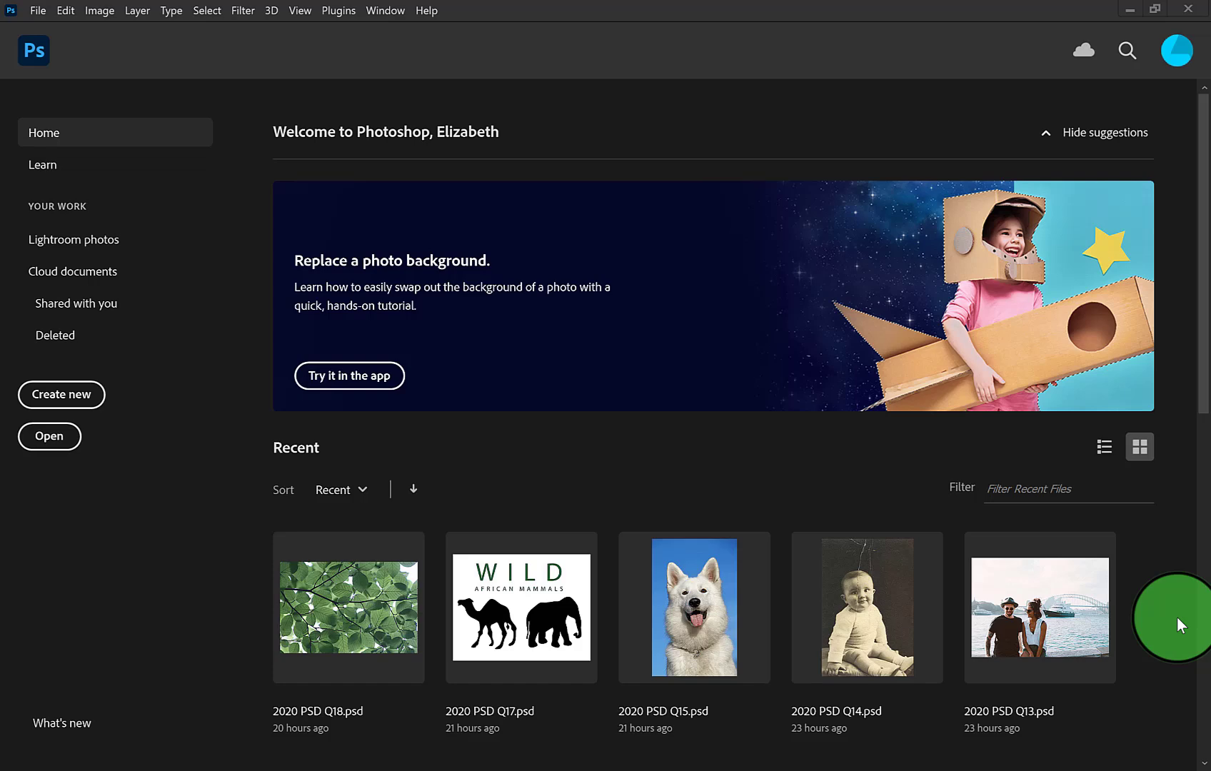
Start a new document from the Web Most Common preset, 1366 x 768 px at 72 ppi, with all web presets shown
left_click(1152, 551)
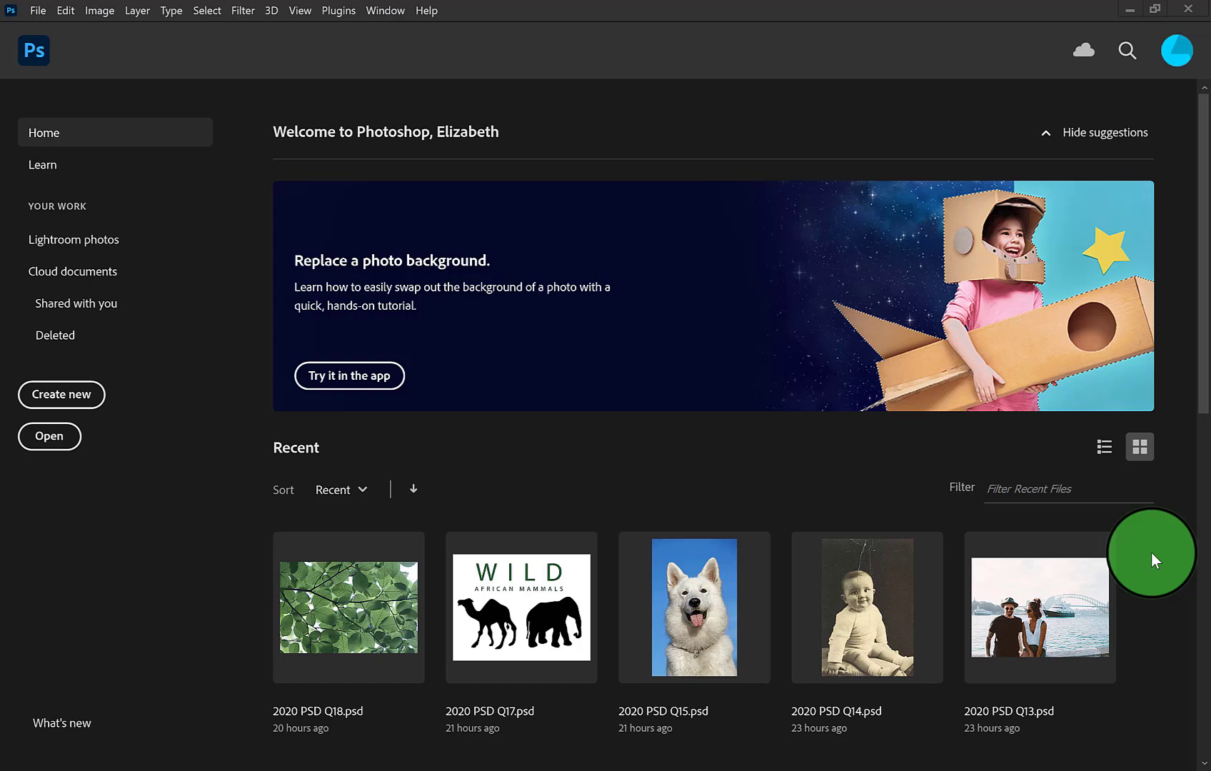
left_click(83, 397)
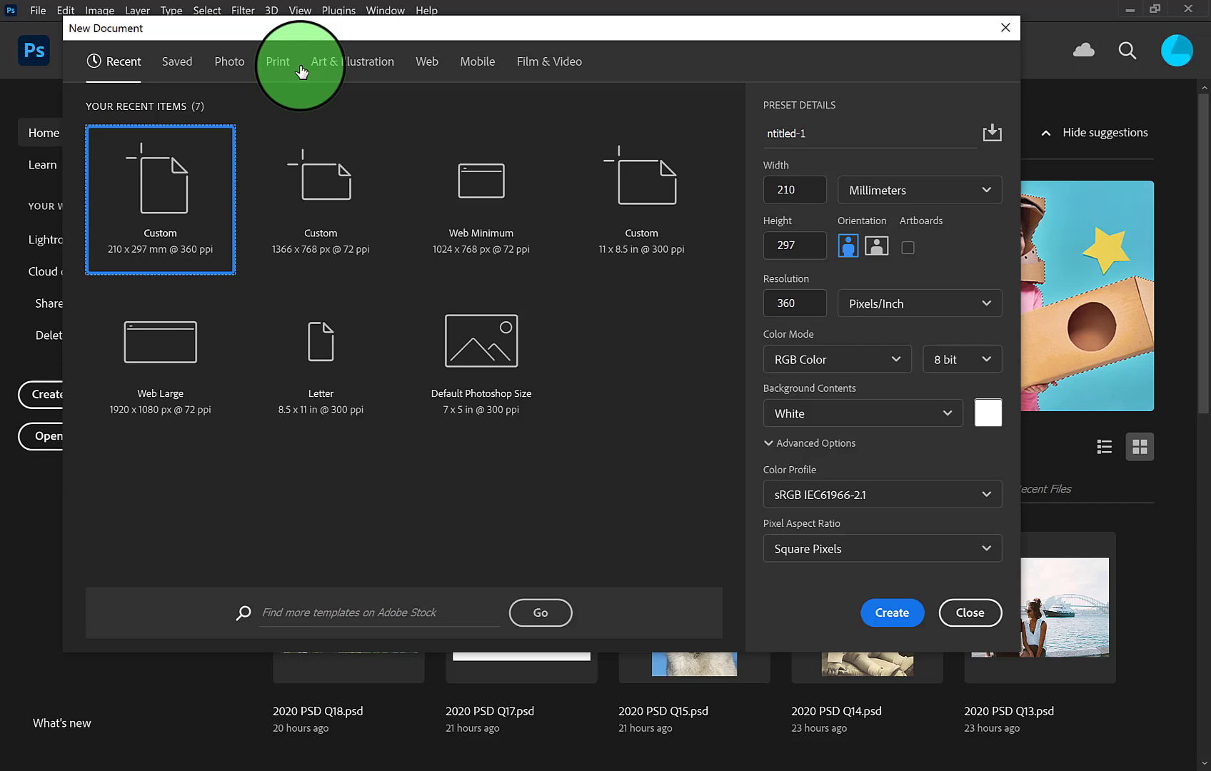
left_click(430, 64)
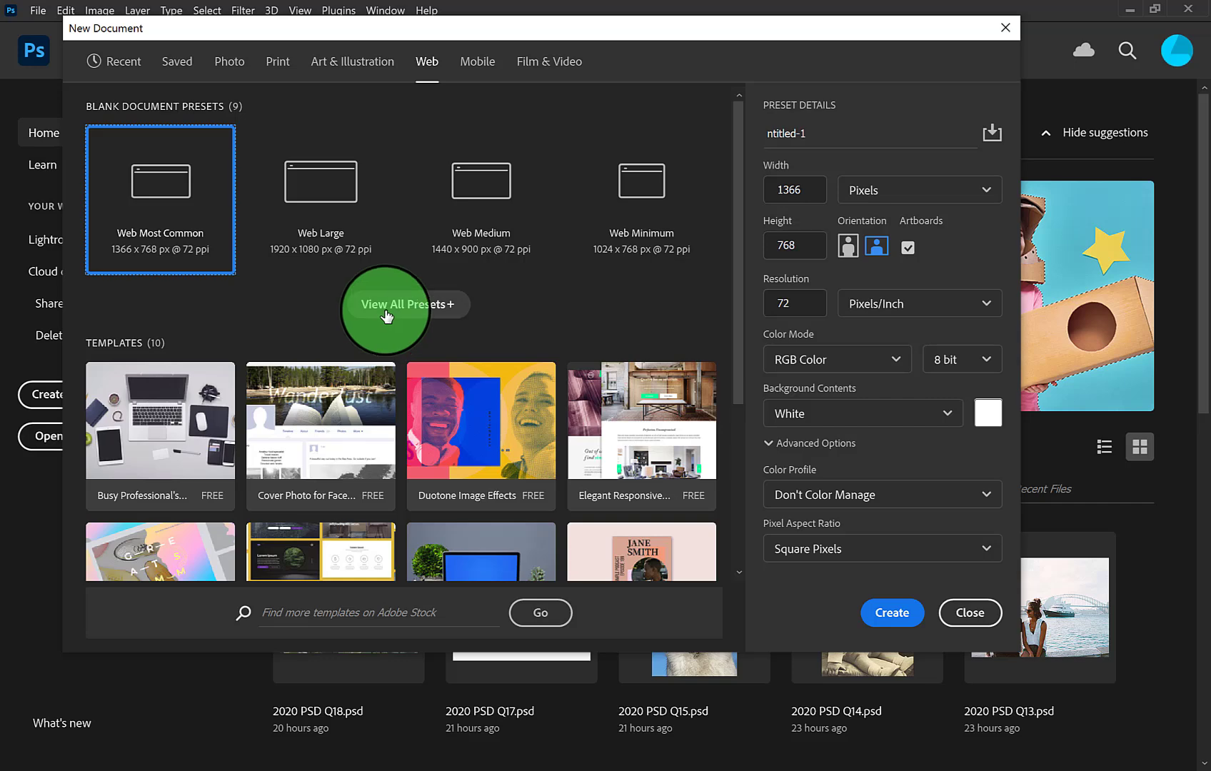
left_click(384, 327)
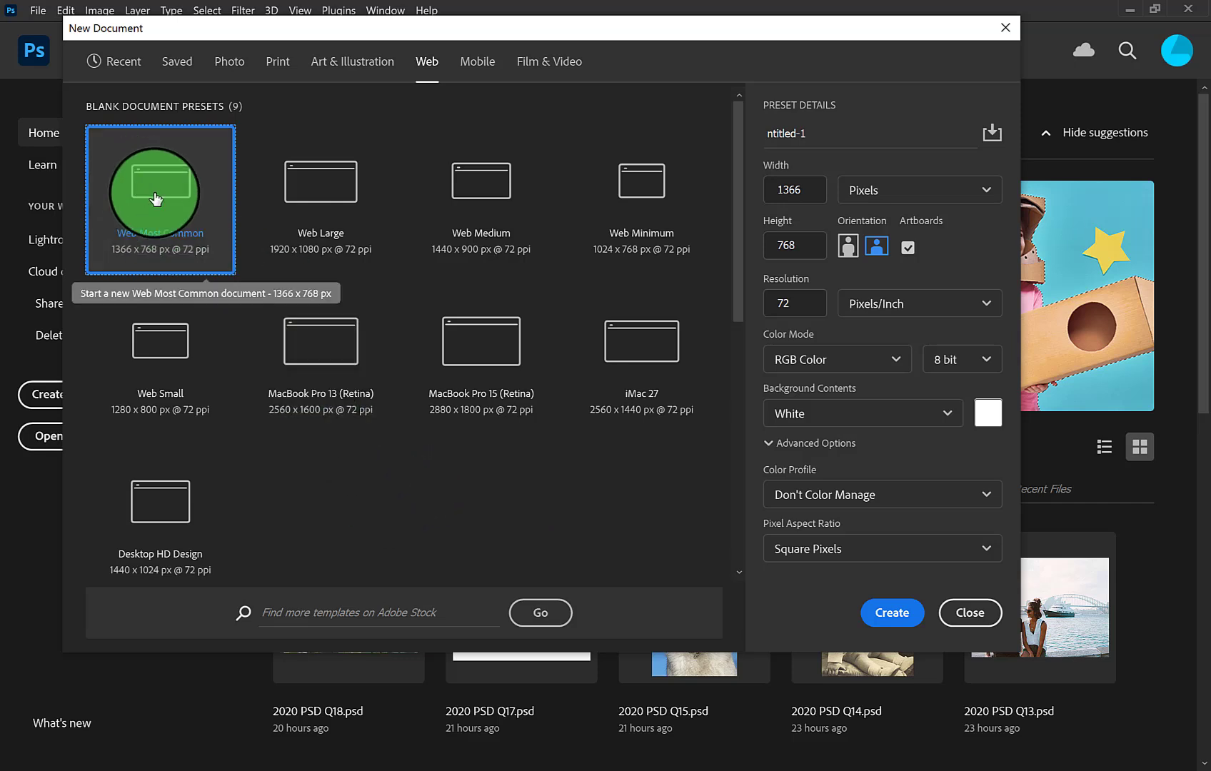
Replace the default name of the new document with Web
left_click_drag(916, 135, 733, 139)
key("BackSpace")
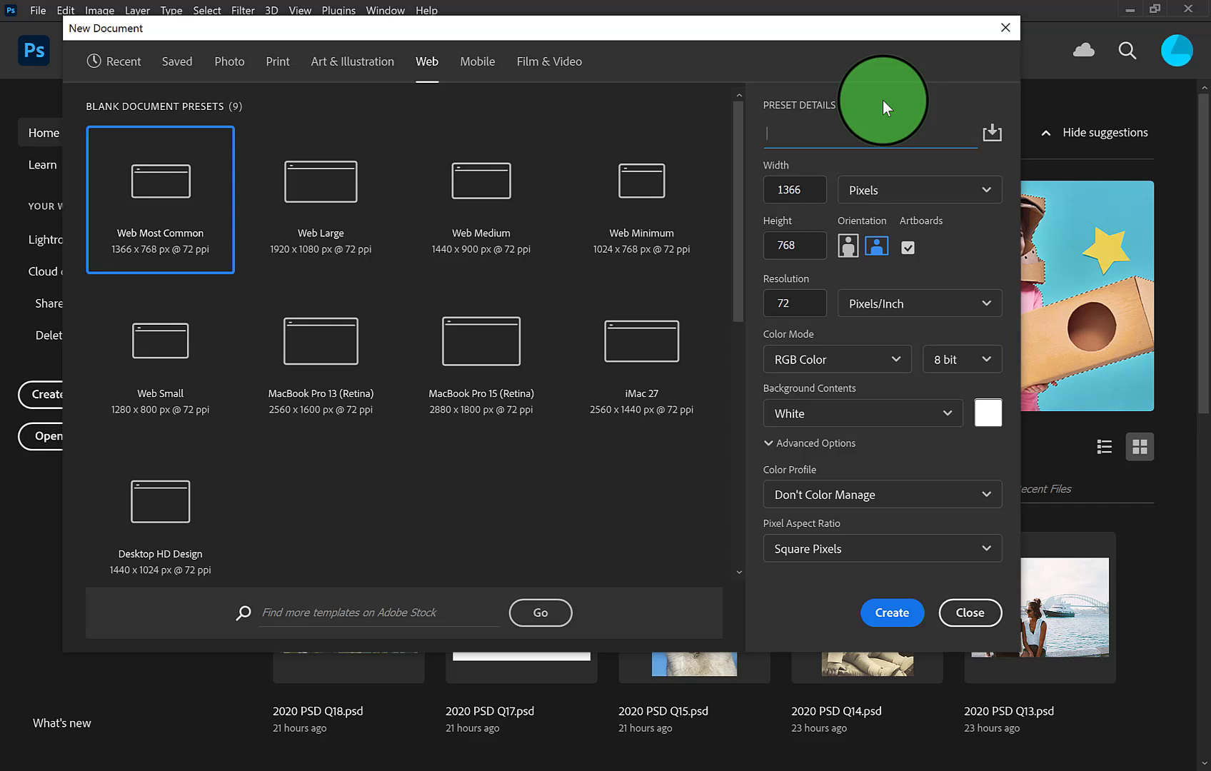
left_click(883, 100)
left_click(872, 133)
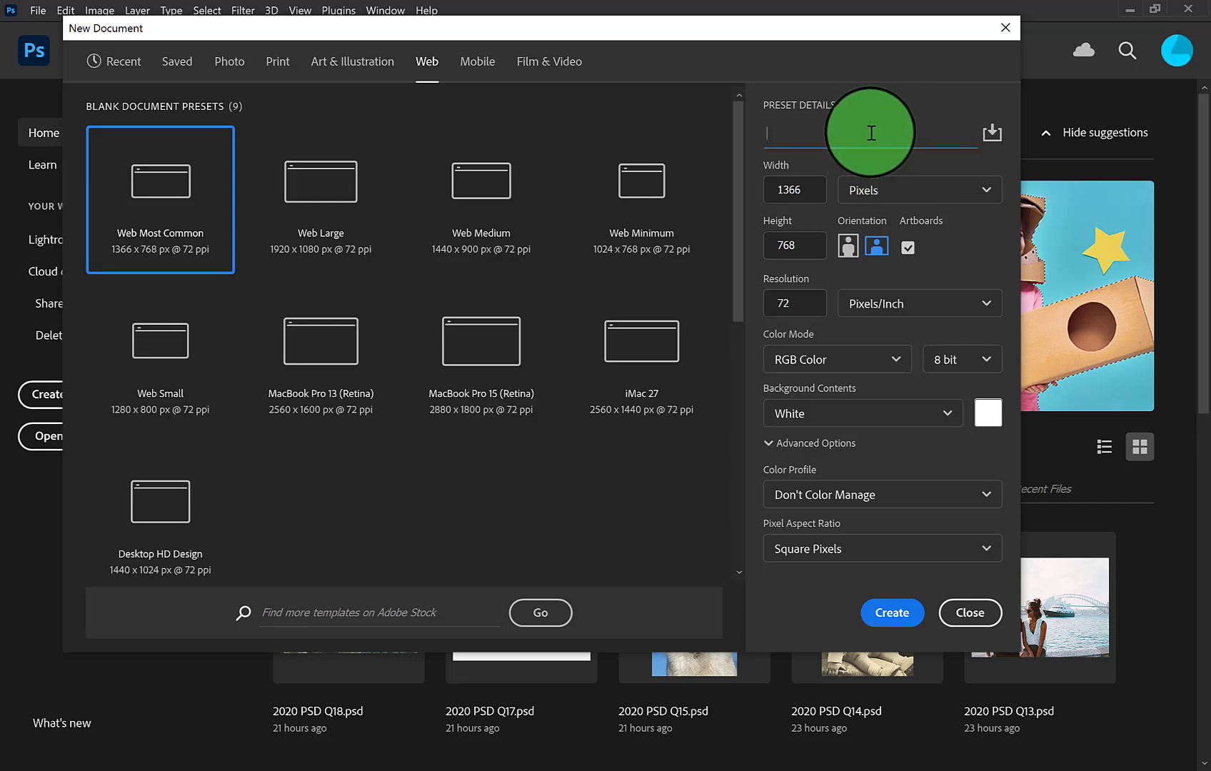
type("Web")
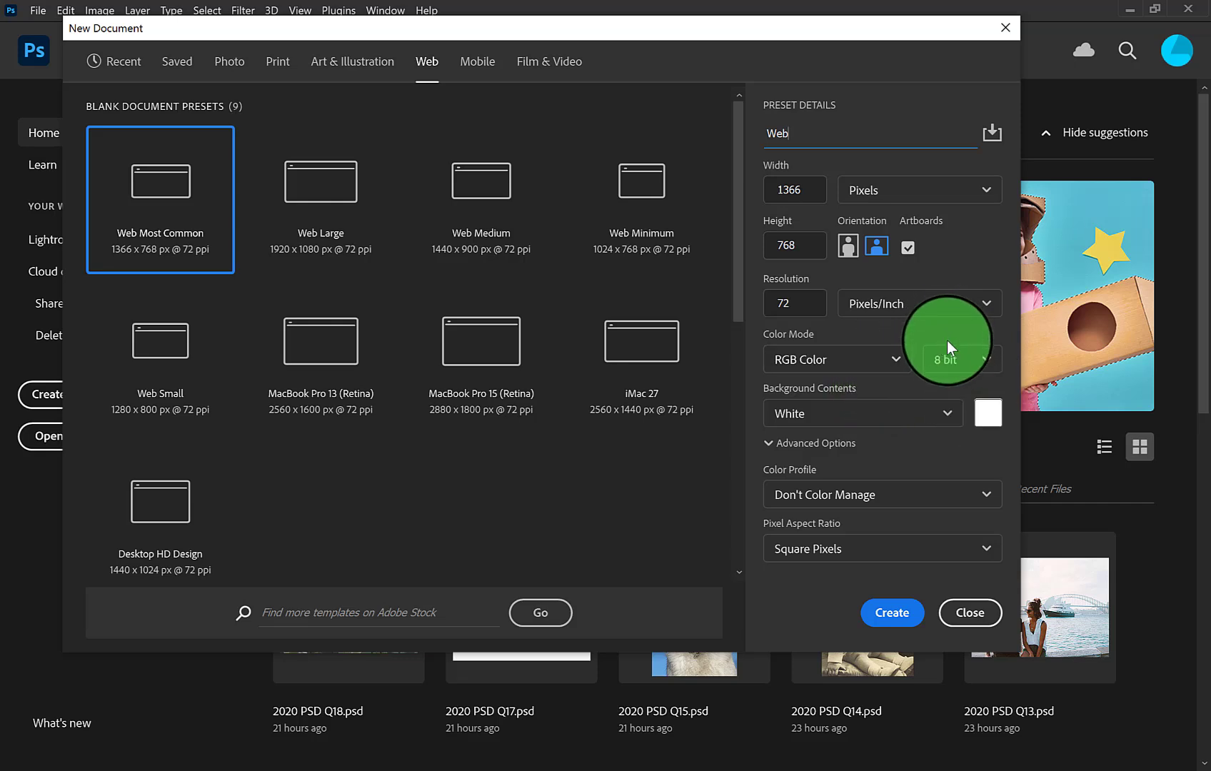
Set the color depth to 16 bit and create the document
left_click(992, 359)
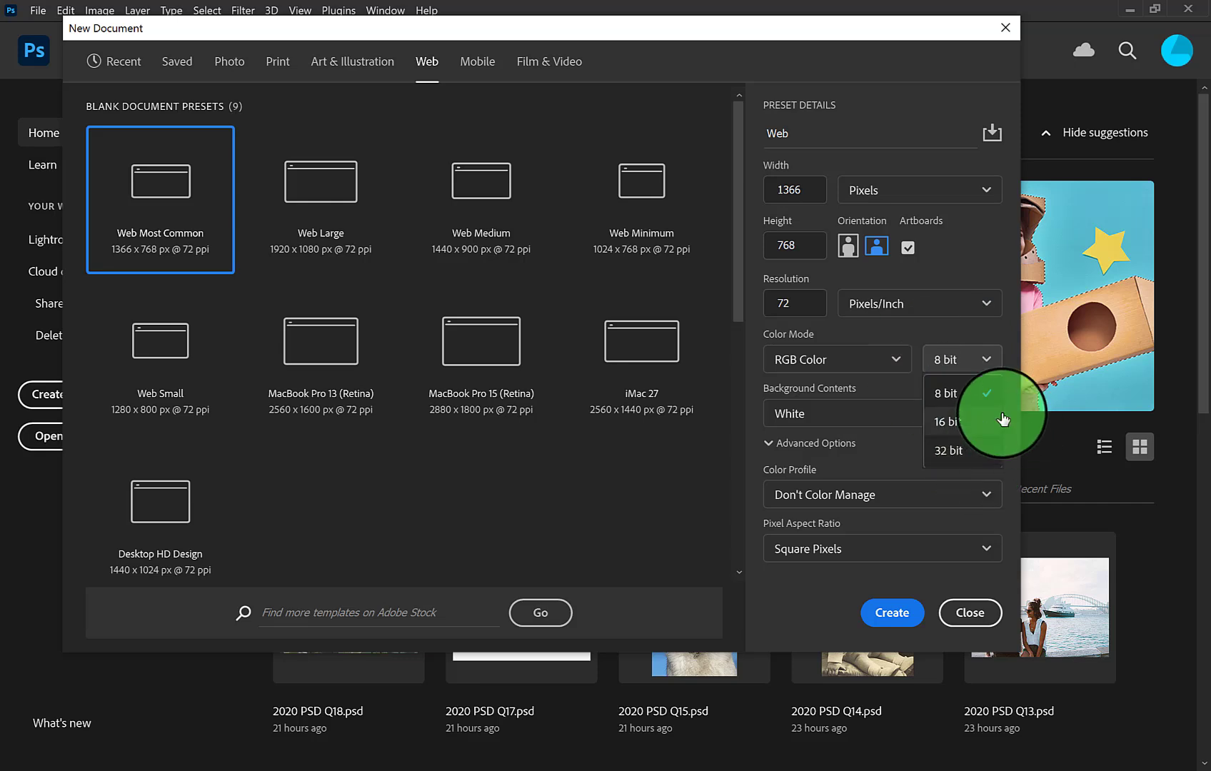
left_click(951, 425)
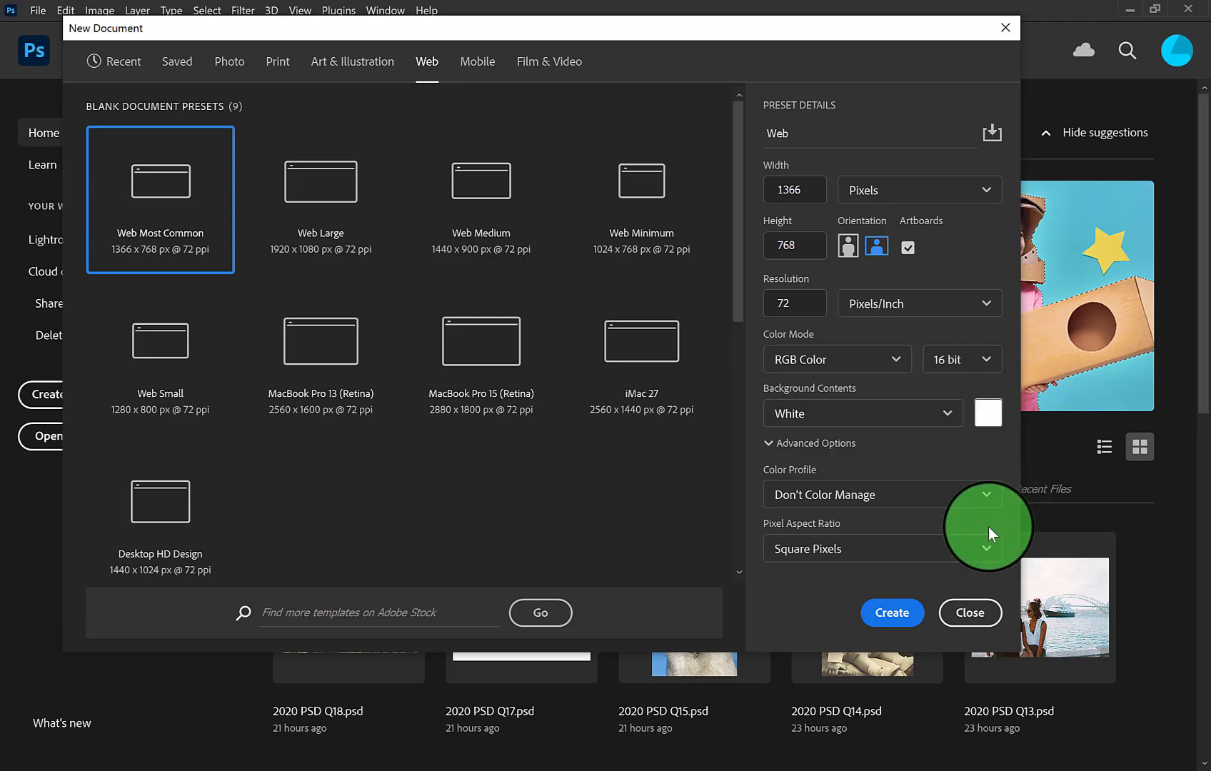
left_click(889, 615)
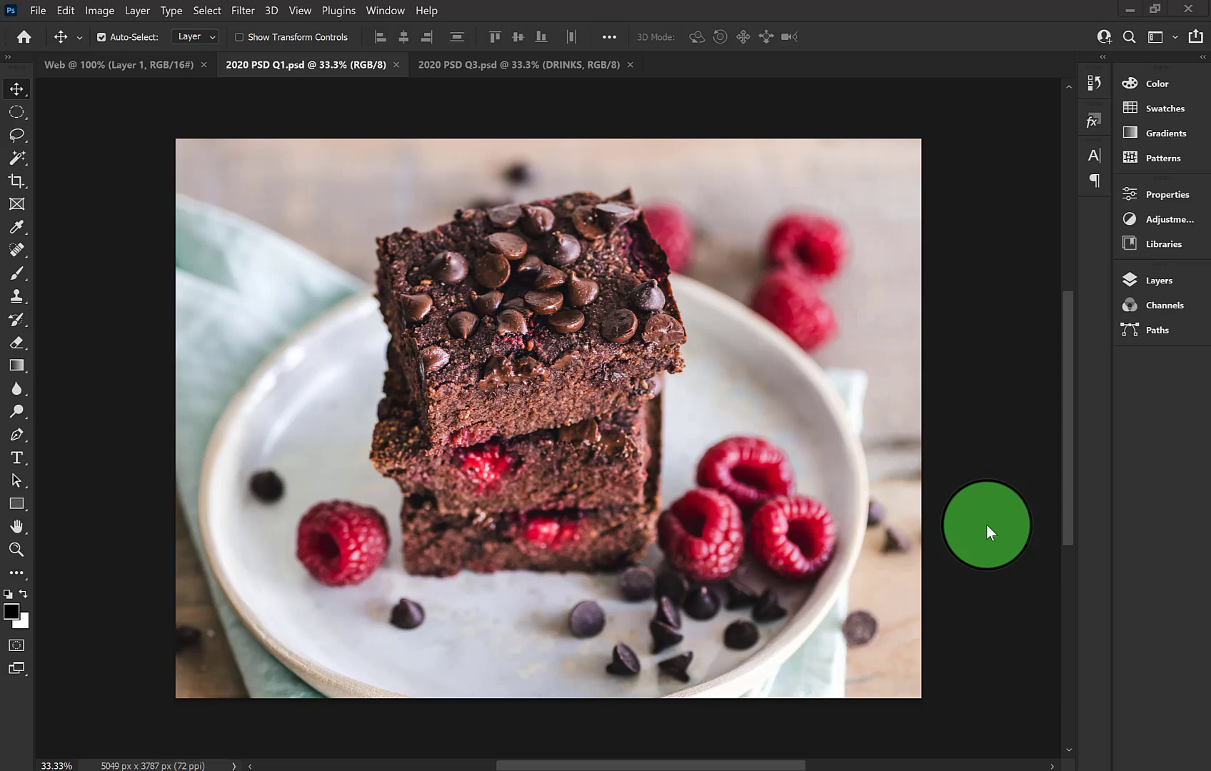
Set the copyright status of 2020 PSD Q1.psd to Copyrighted in its file information and apply it
left_click(40, 10)
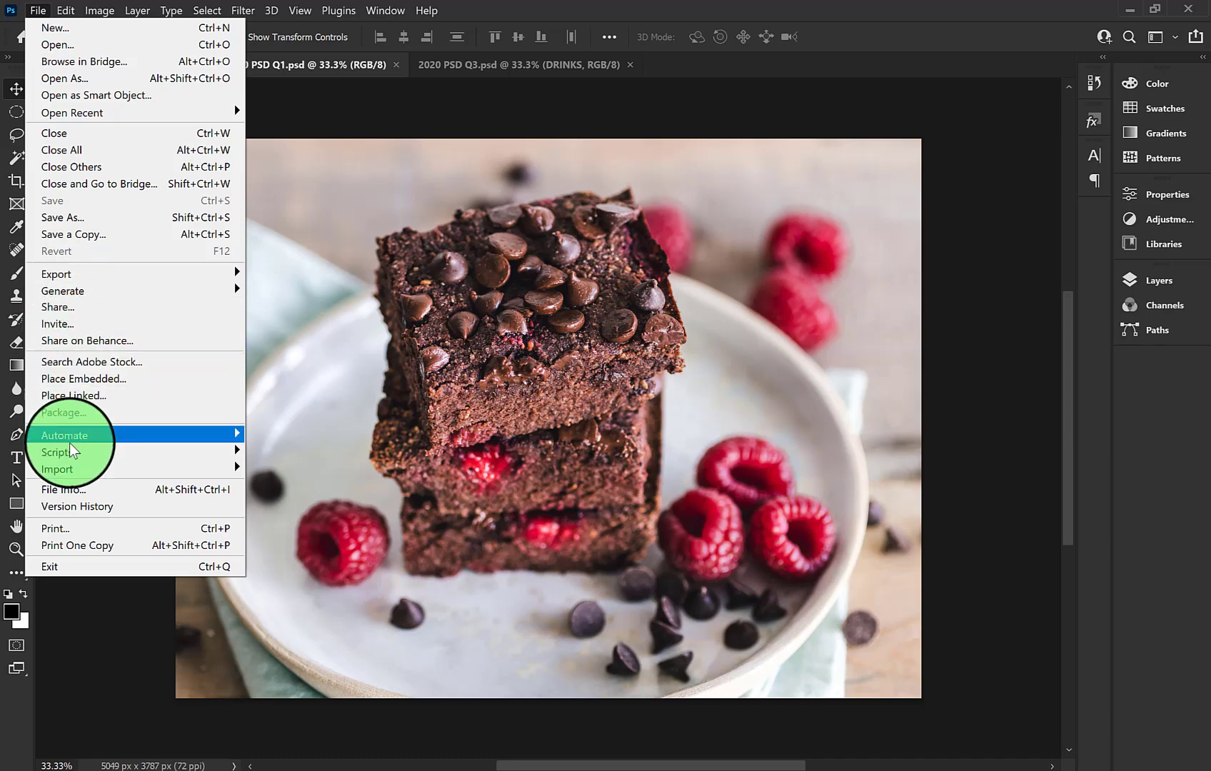
left_click(70, 487)
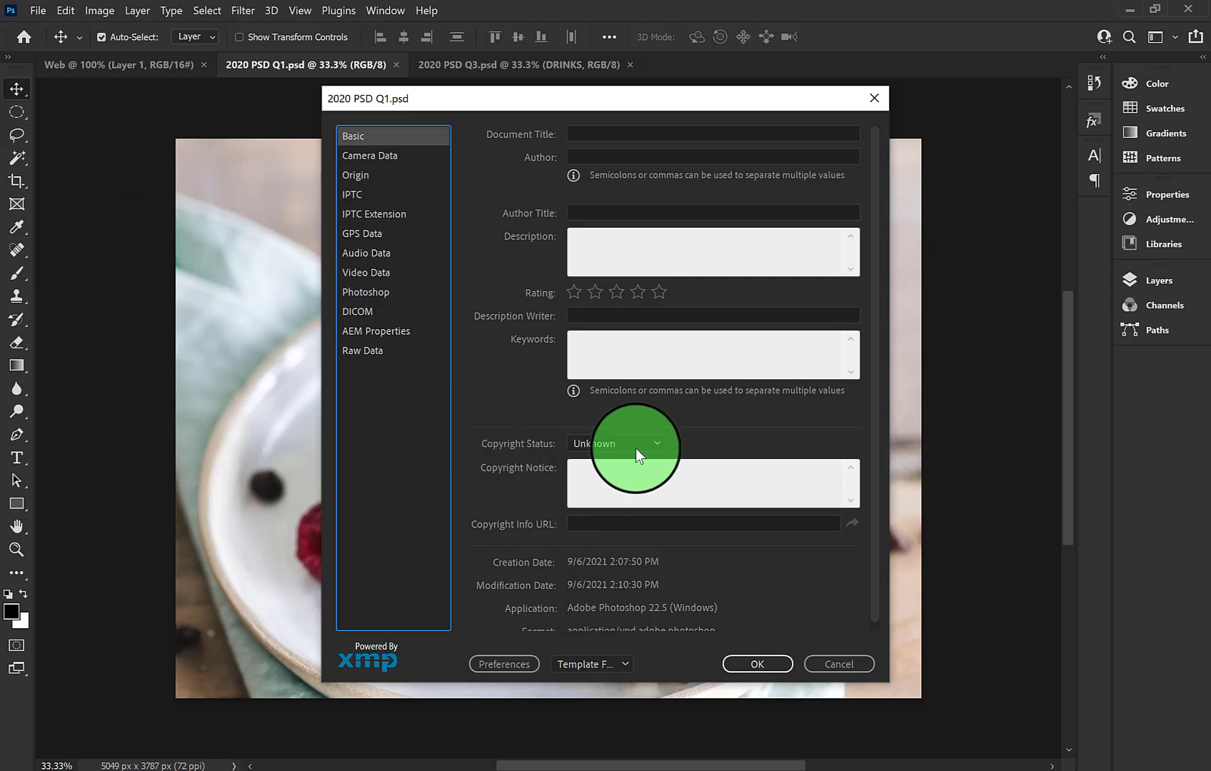
scroll(637, 446, "down", 1)
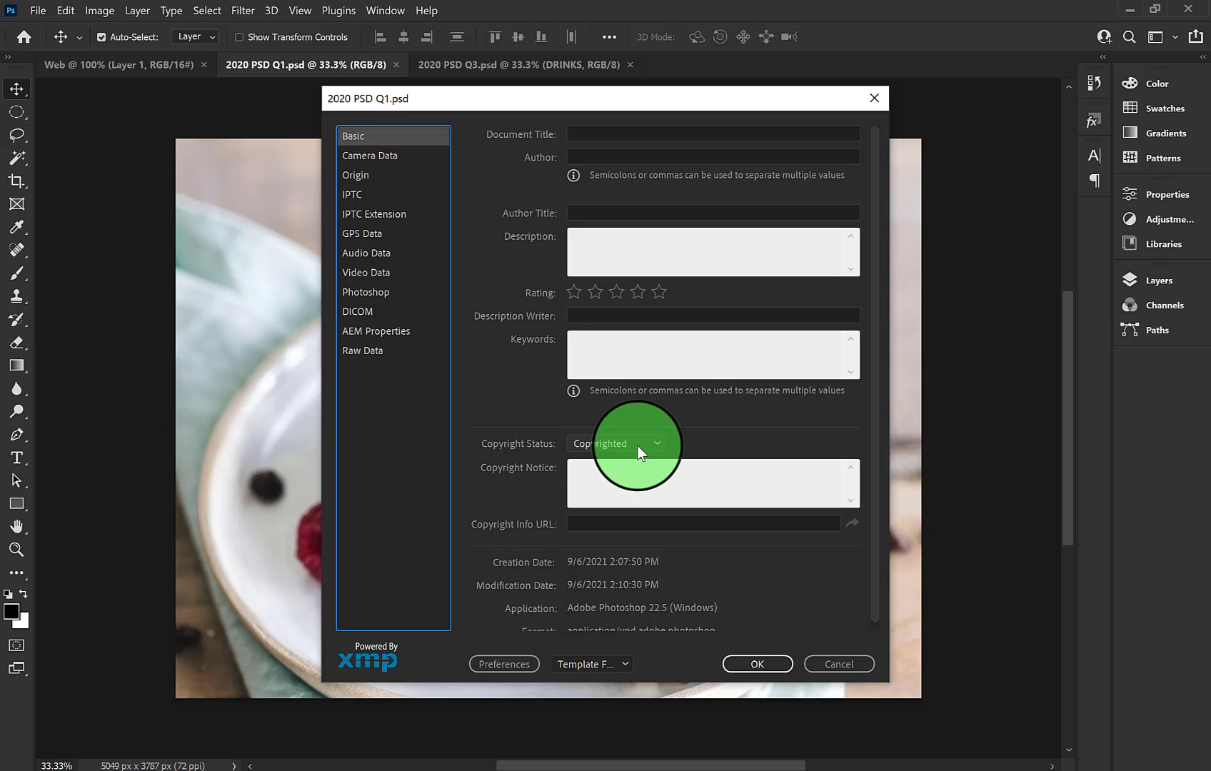
left_click(654, 442)
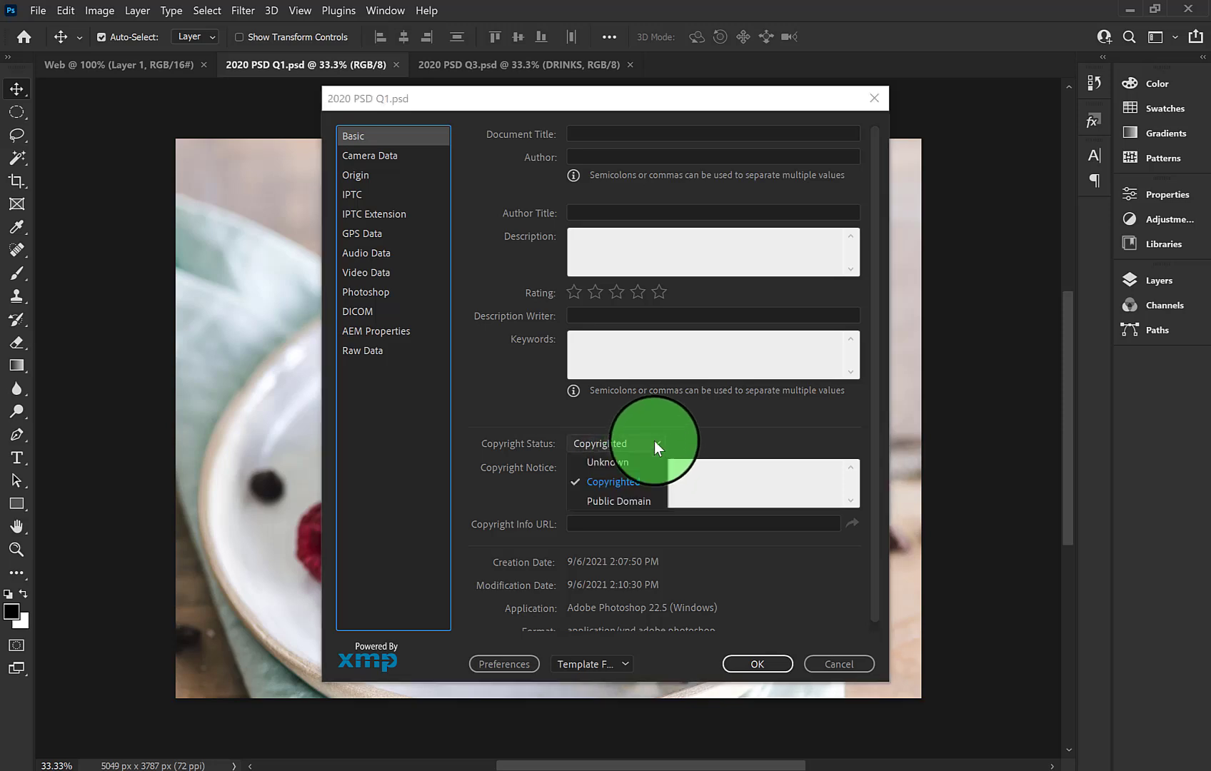
left_click(638, 481)
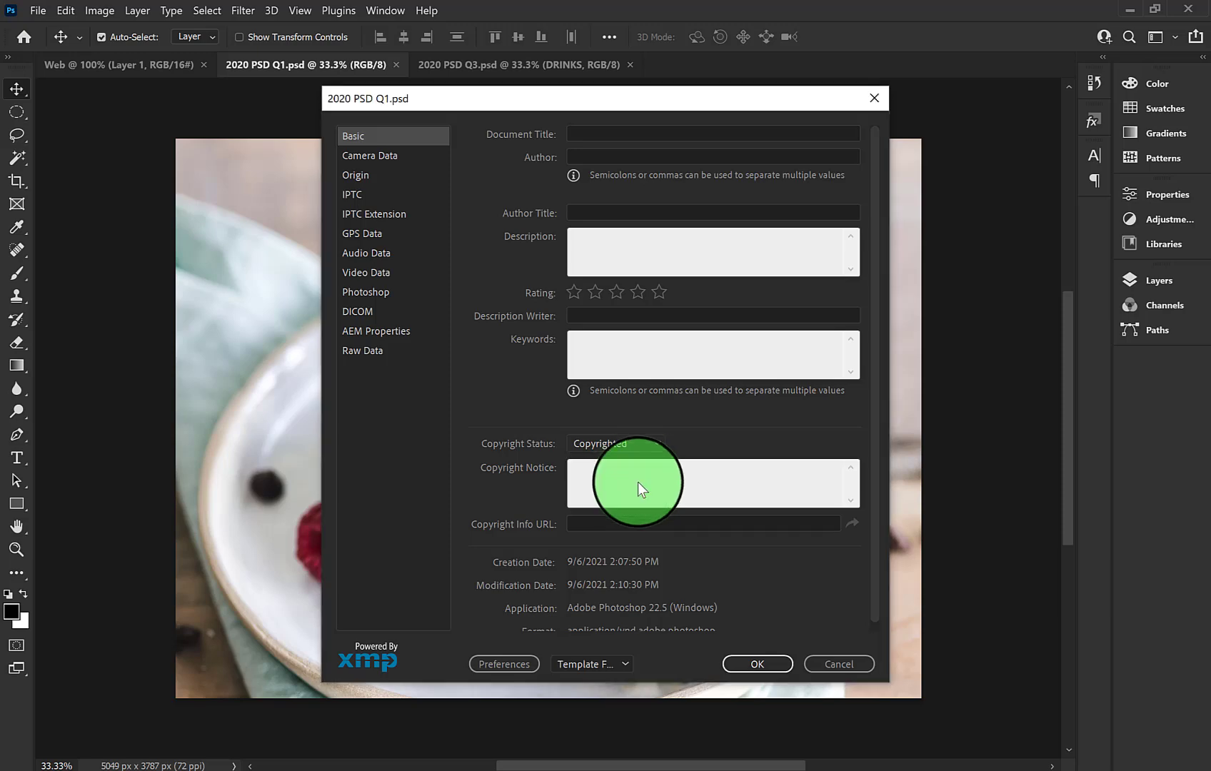
left_click(762, 665)
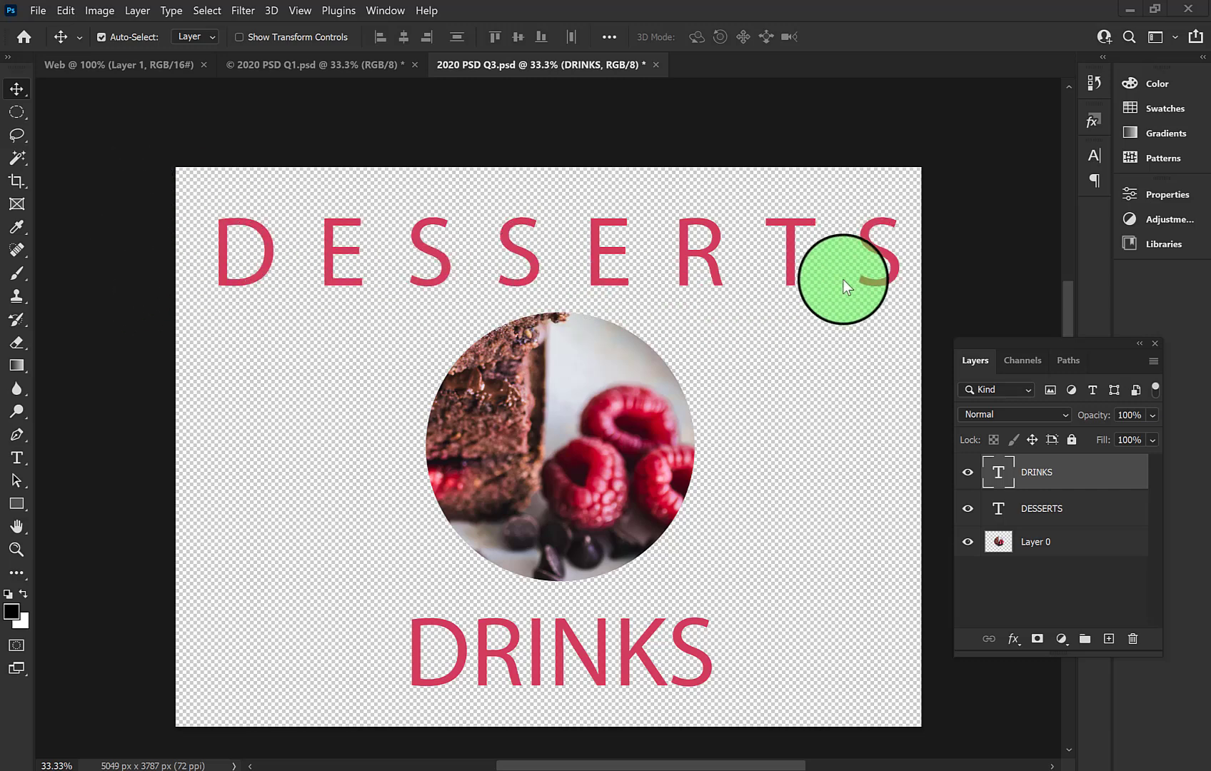
Check the tracking of the DESSERTS text layer in the Character settings using the Horizontal Type tool
scroll(811, 272, "up", 1)
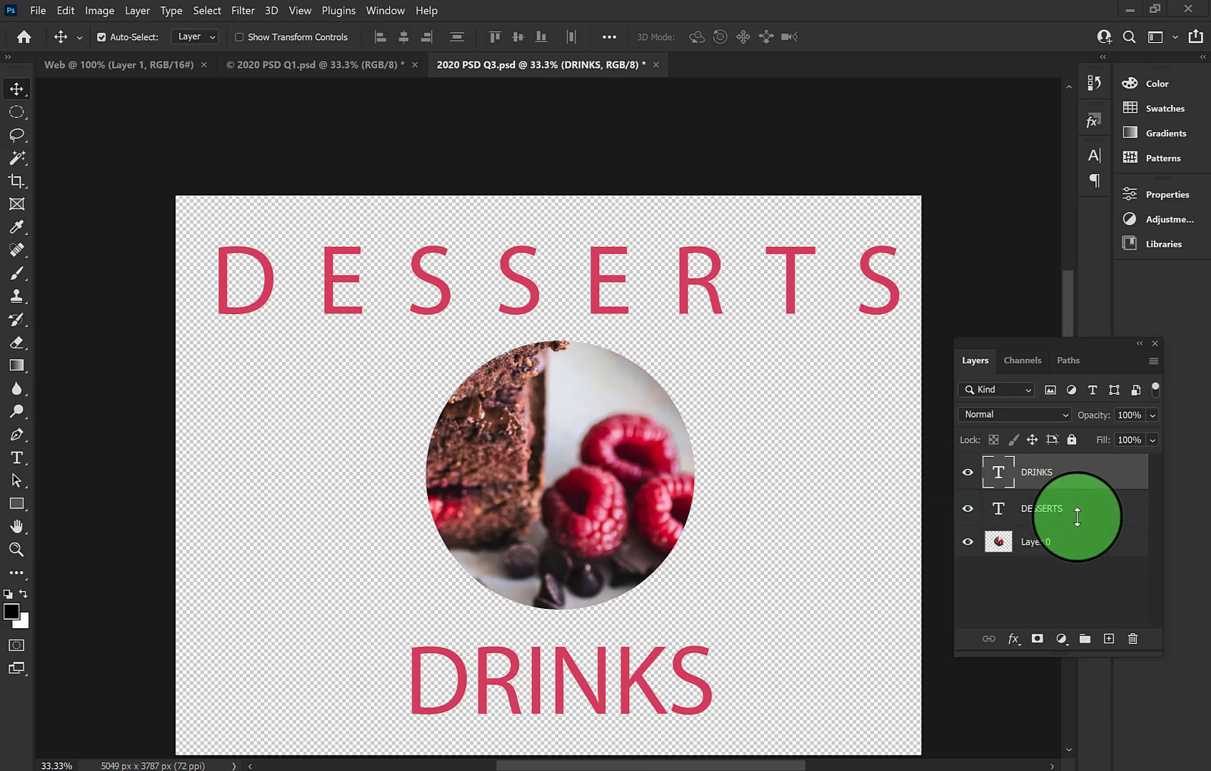
scroll(1079, 515, "up", 2)
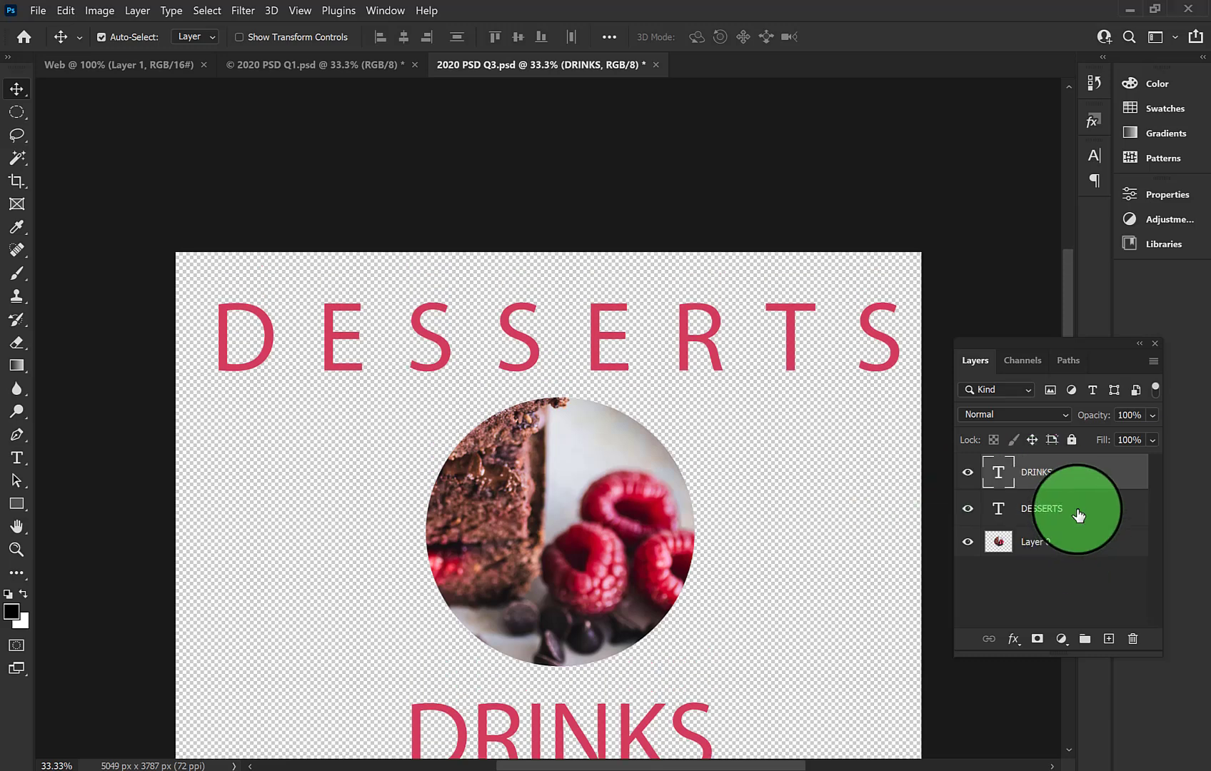
left_click(1078, 514)
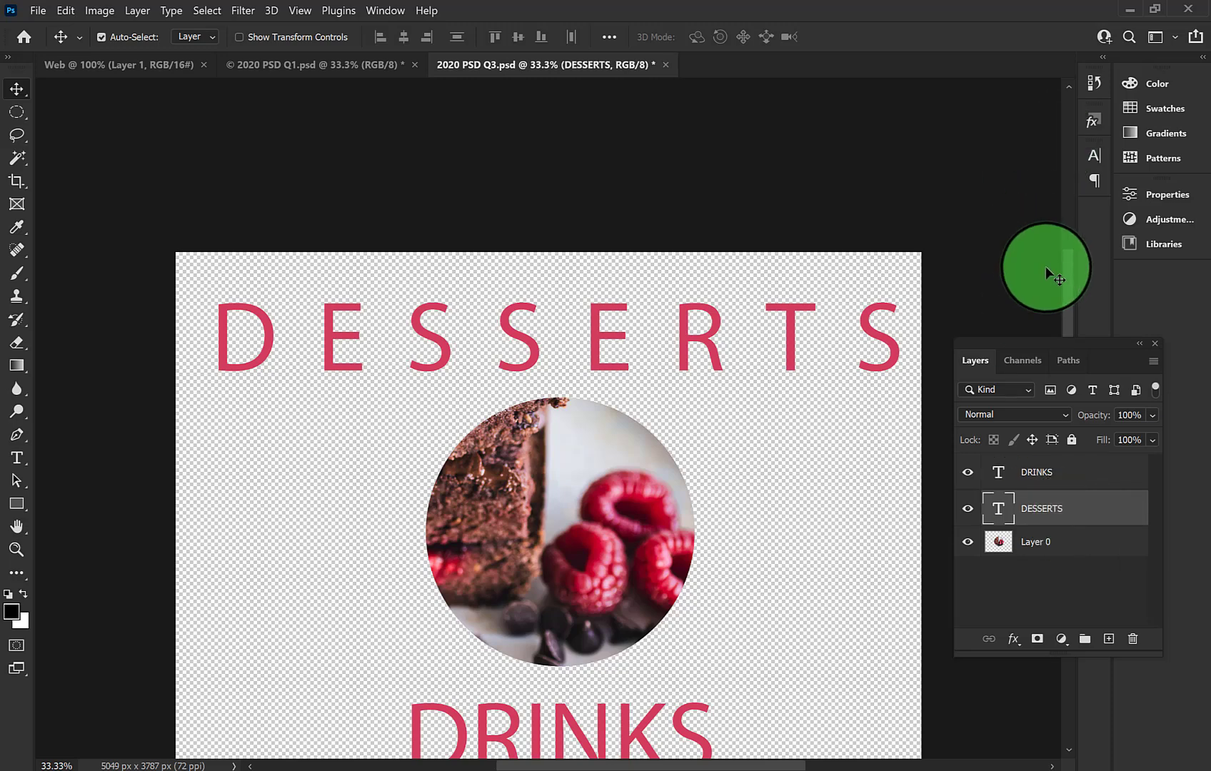
left_click_drag(1065, 273, 1065, 300)
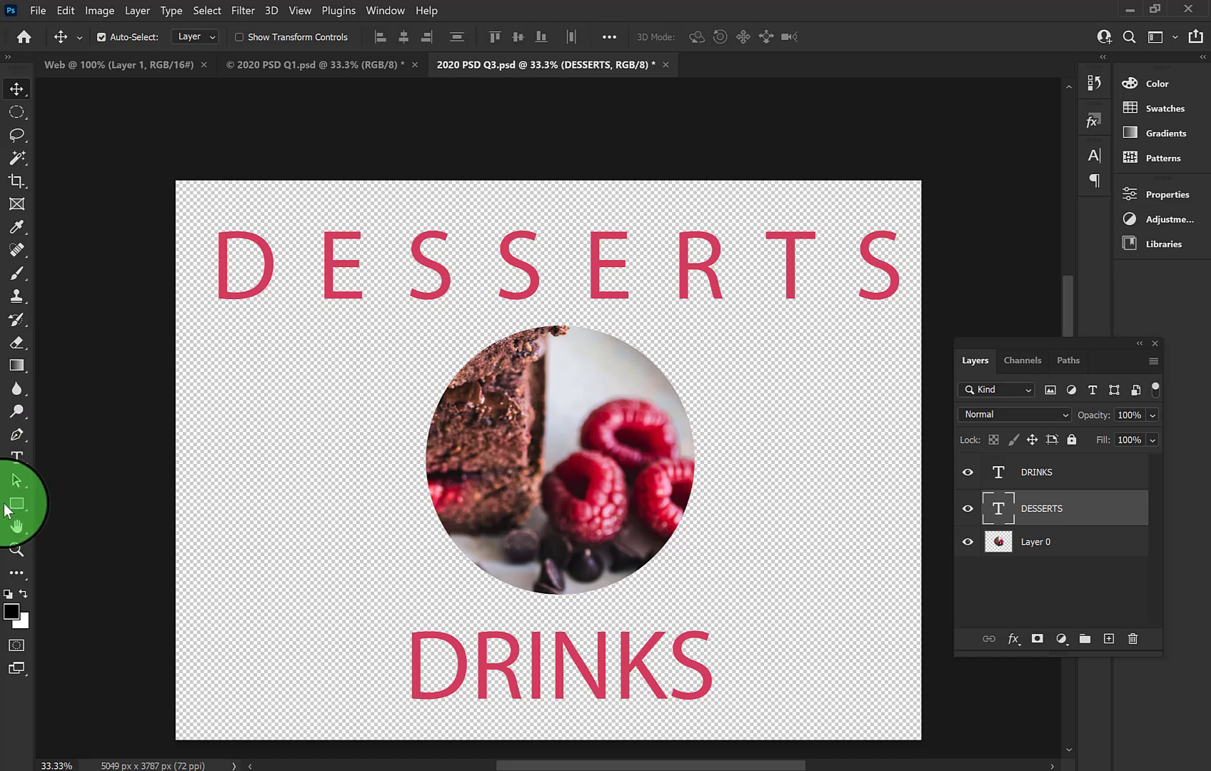
left_click(16, 457)
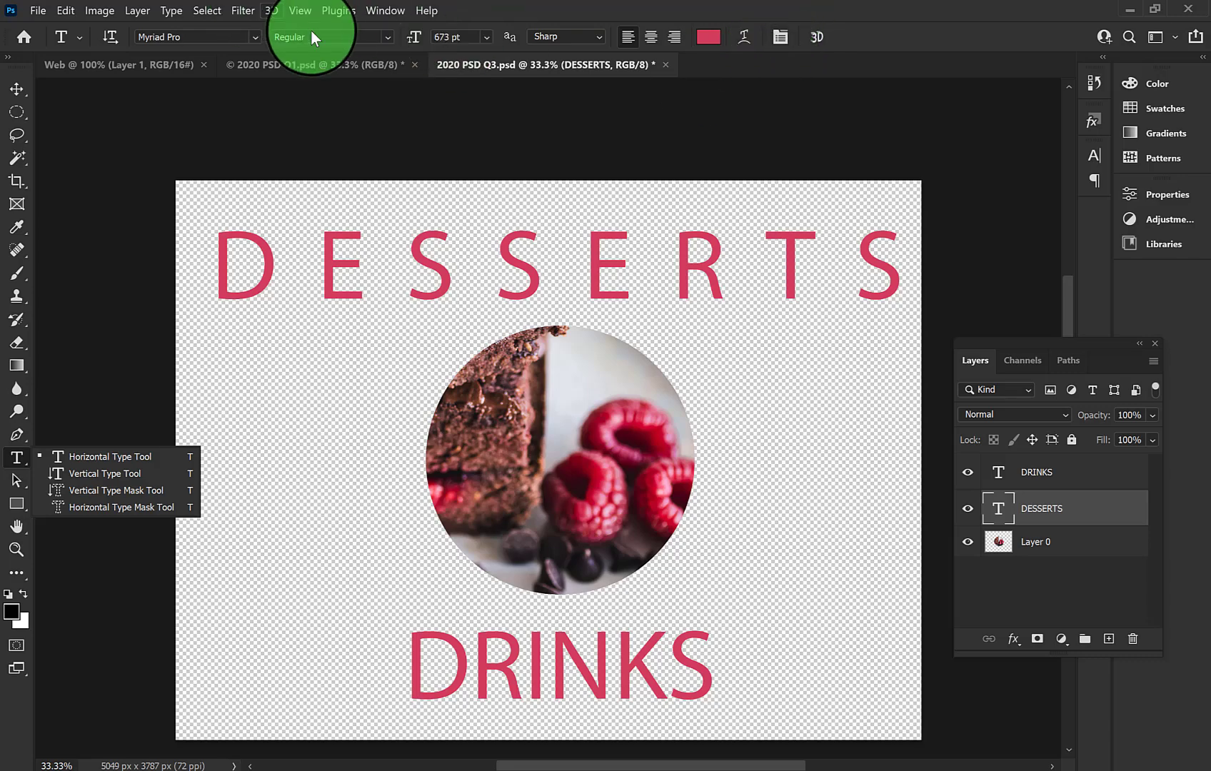
left_click(386, 9)
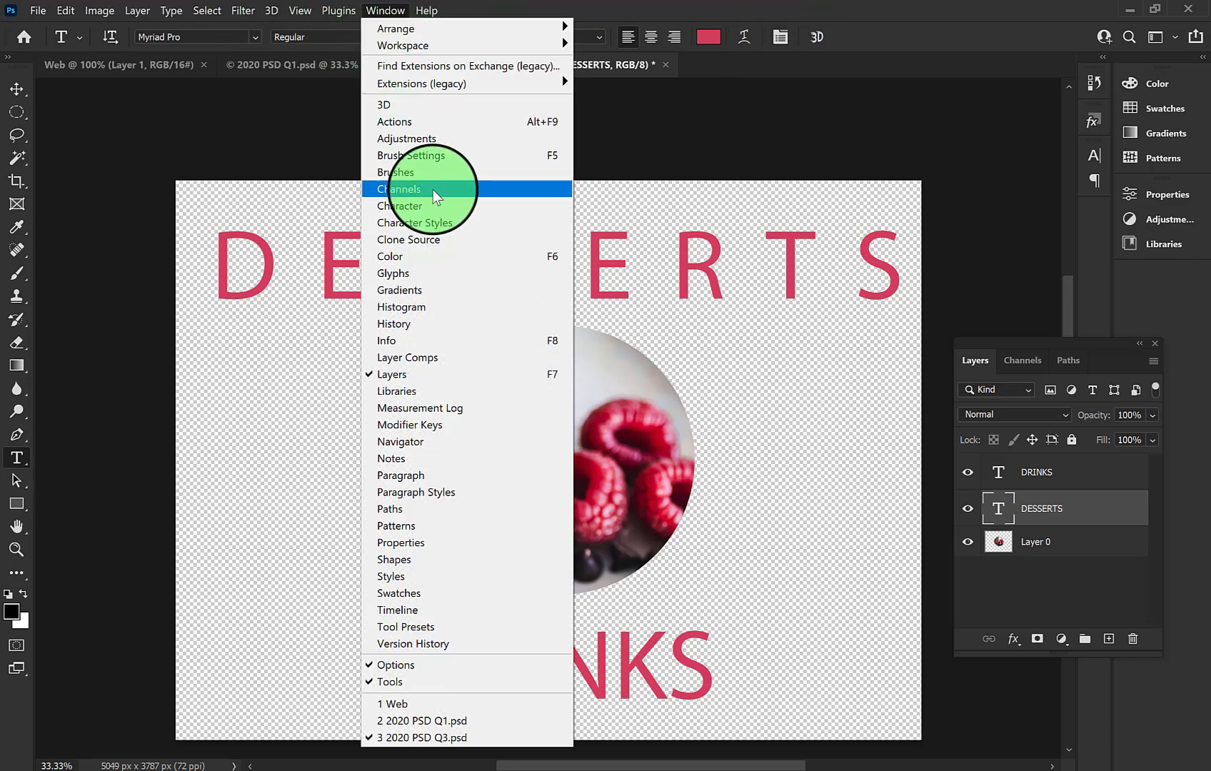
left_click(436, 211)
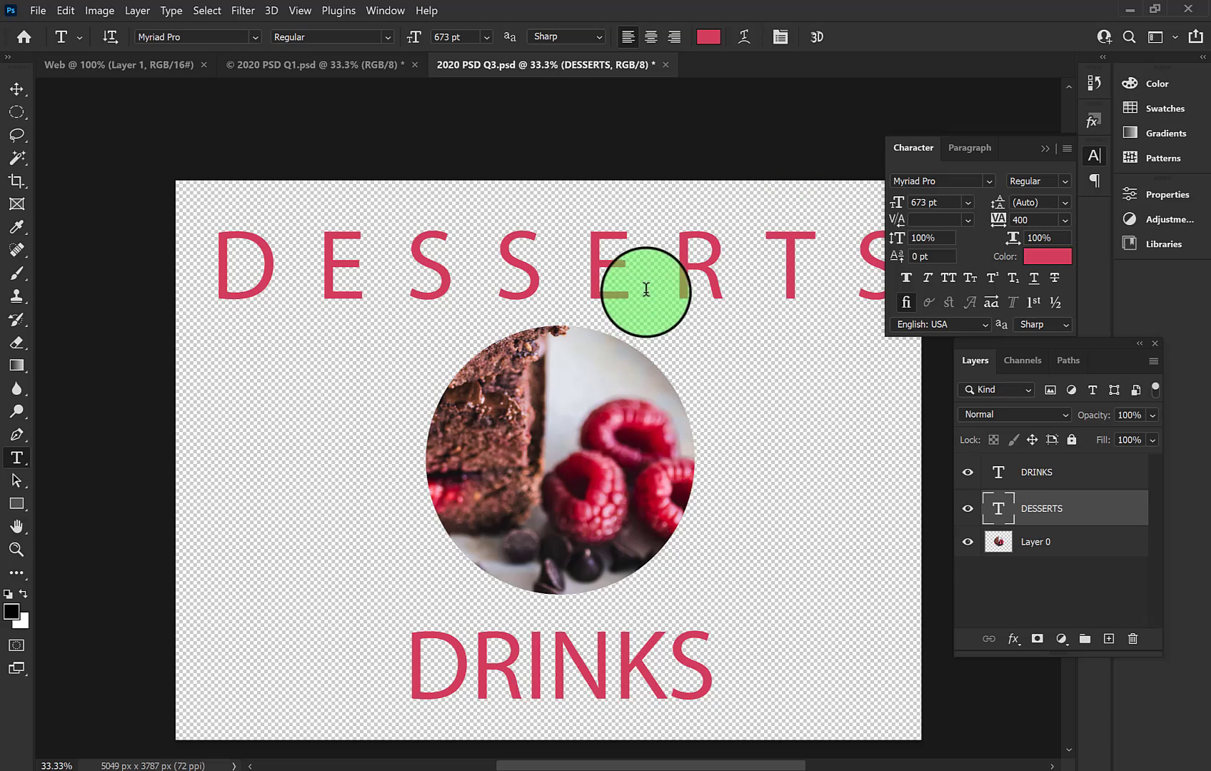
left_click(505, 253)
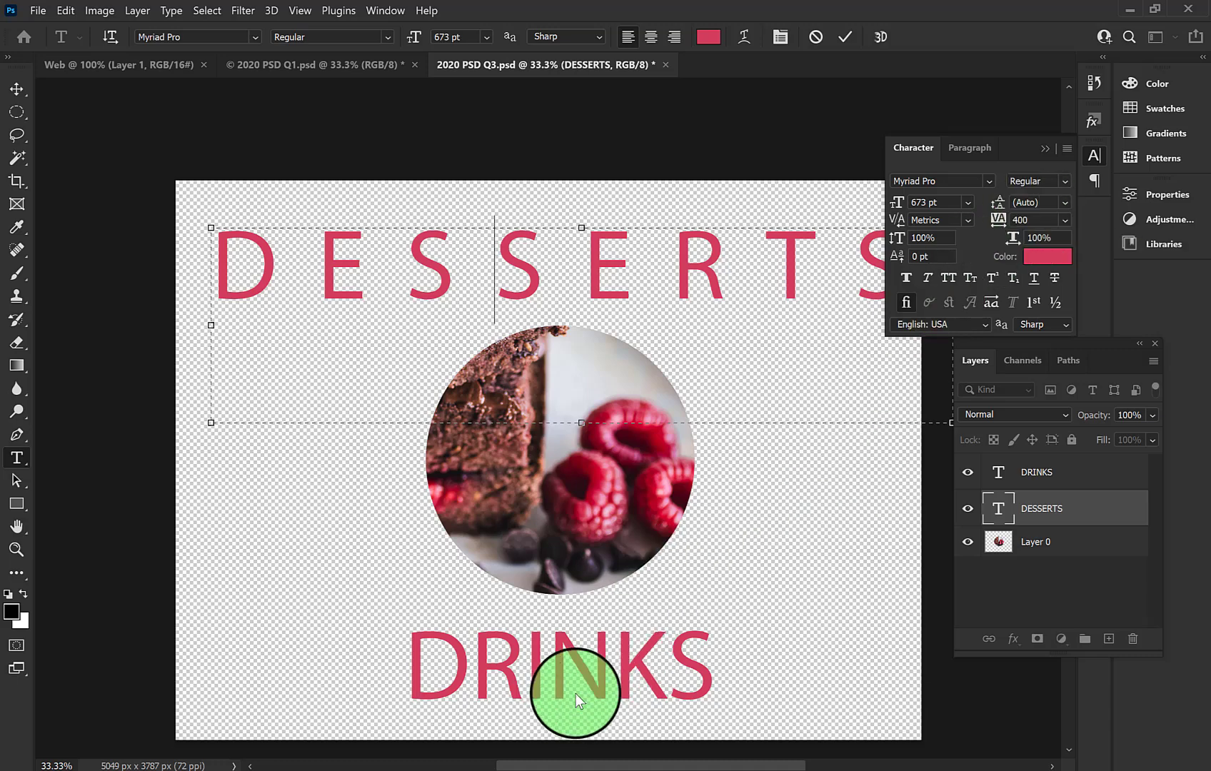
Set the tracking of the whole DRINKS text to 400
left_click(1081, 484)
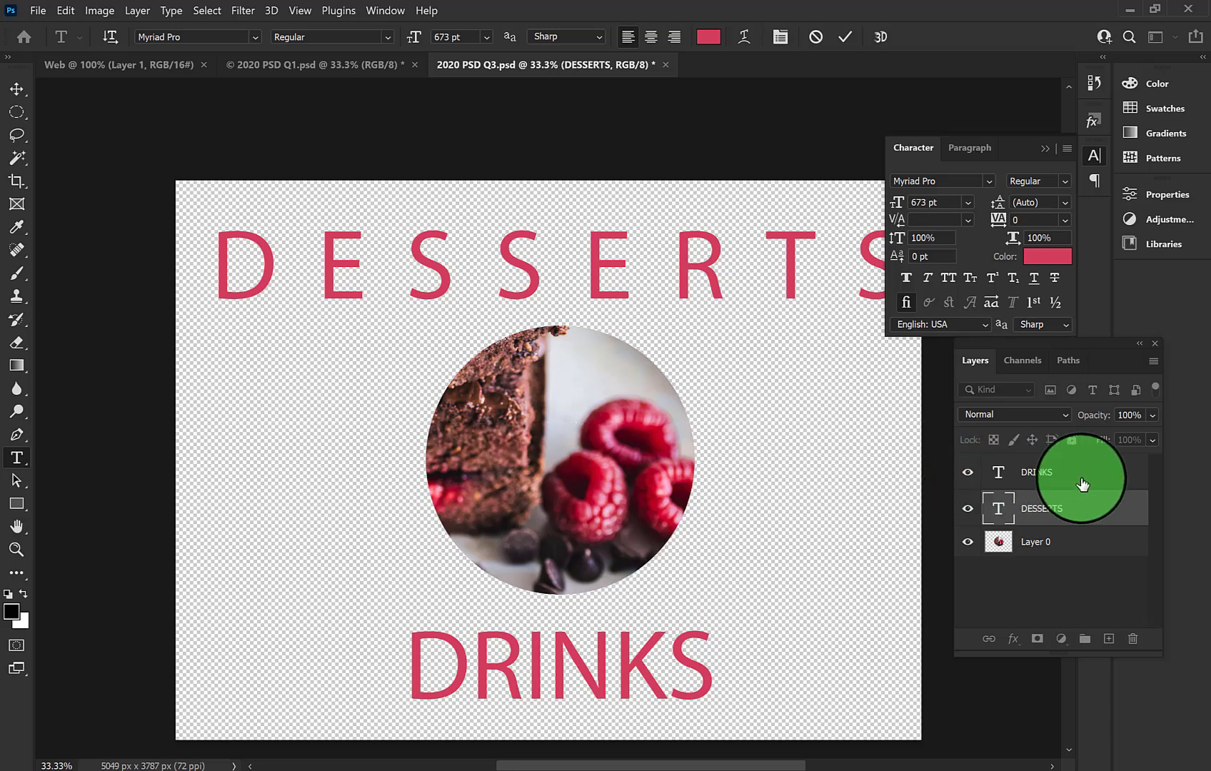
left_click(496, 657)
key("ctrl+a")
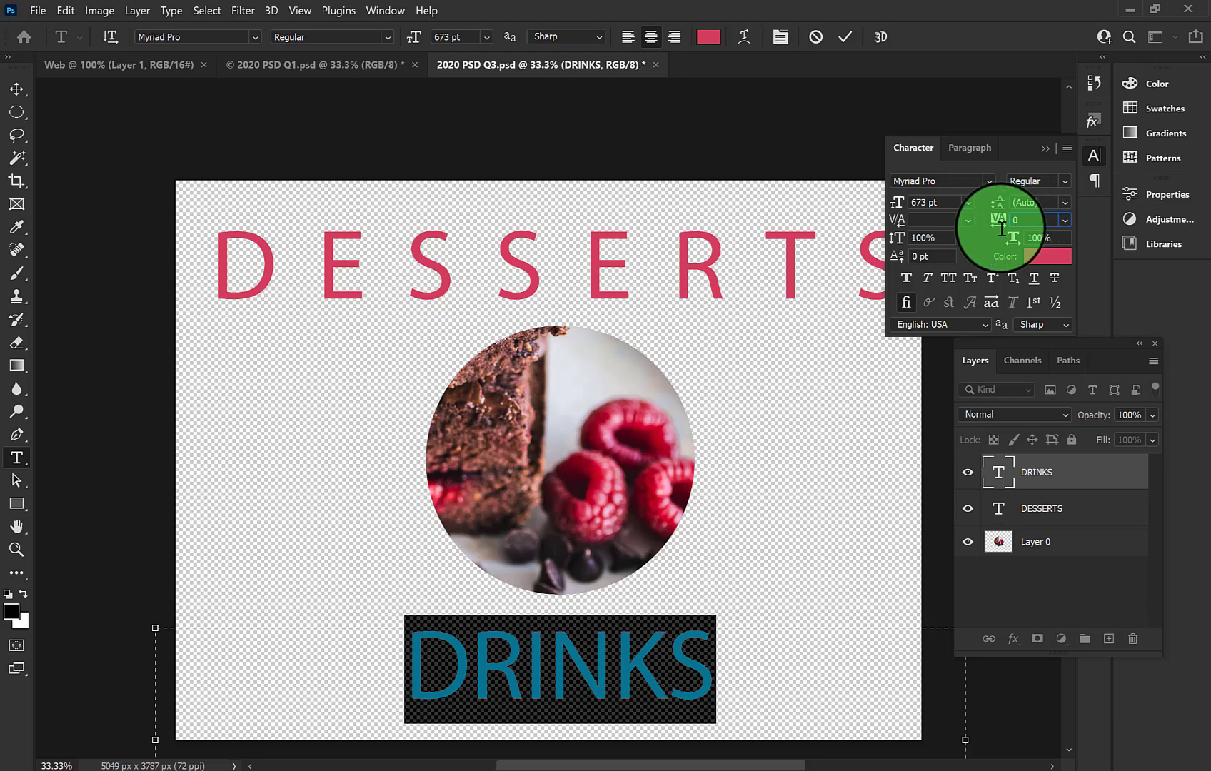
left_click(1024, 222)
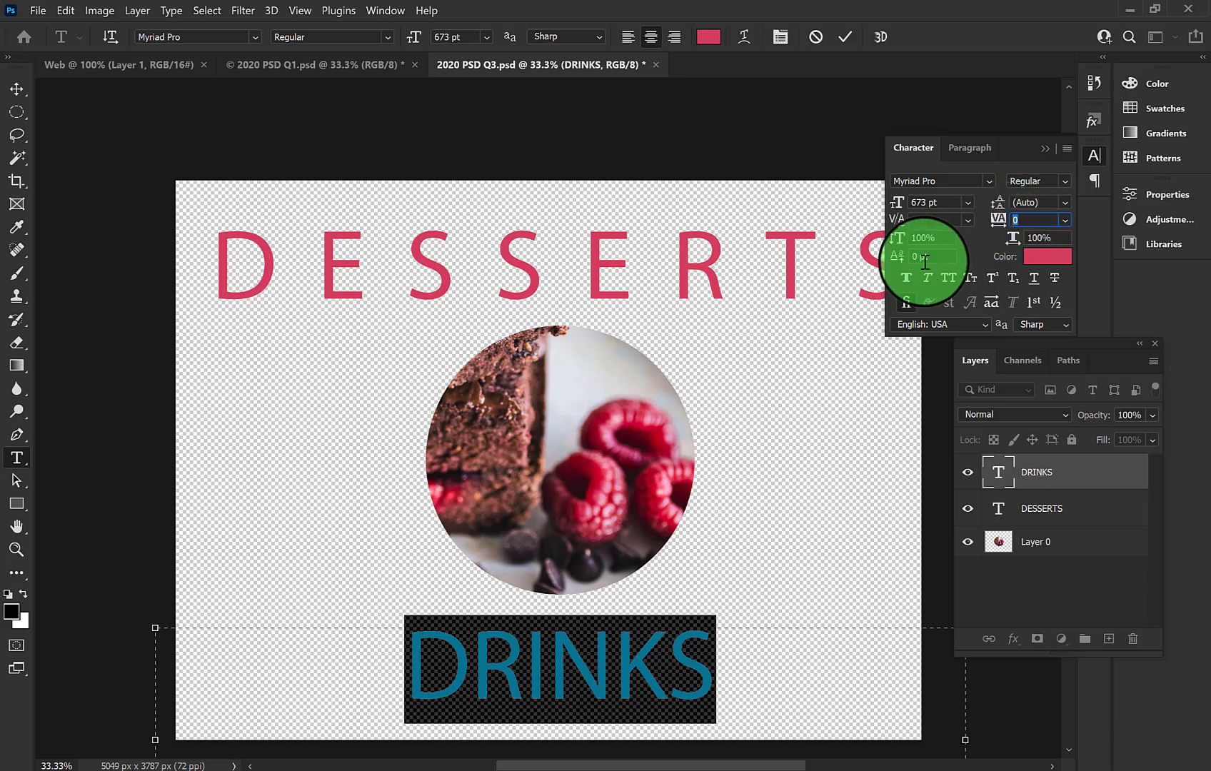
type("400")
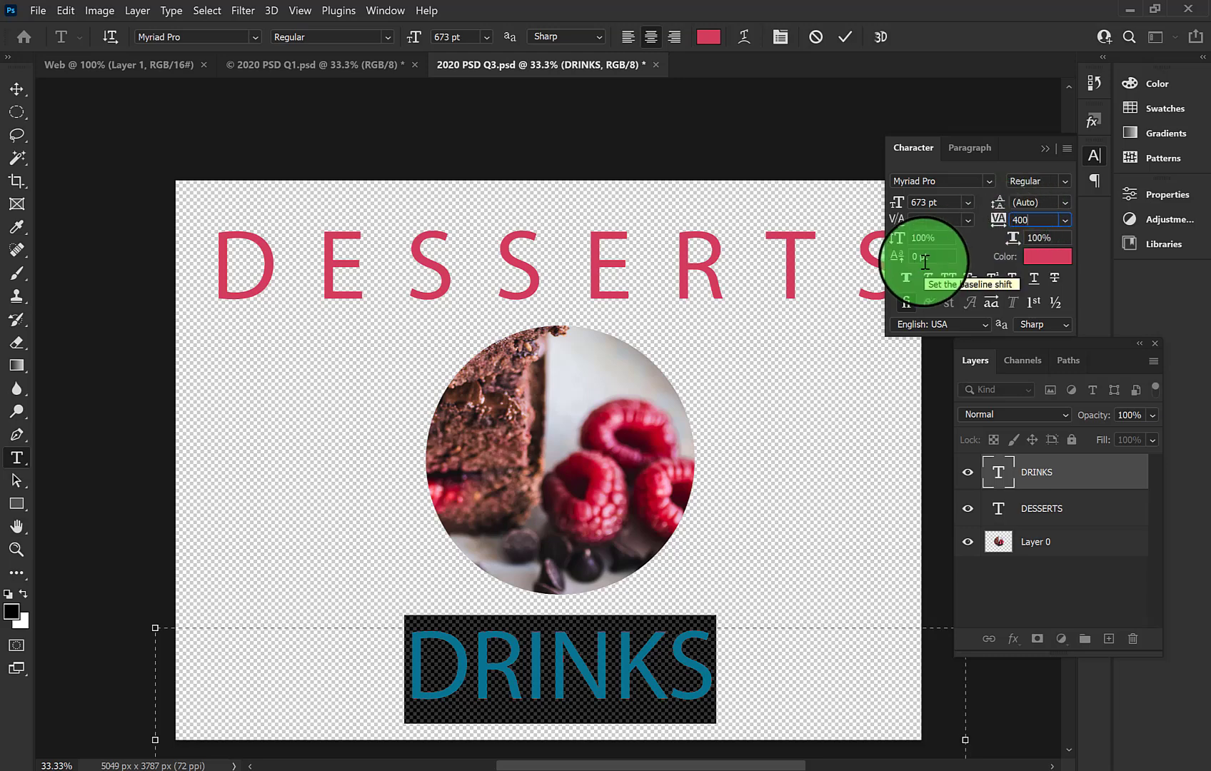
key("Return")
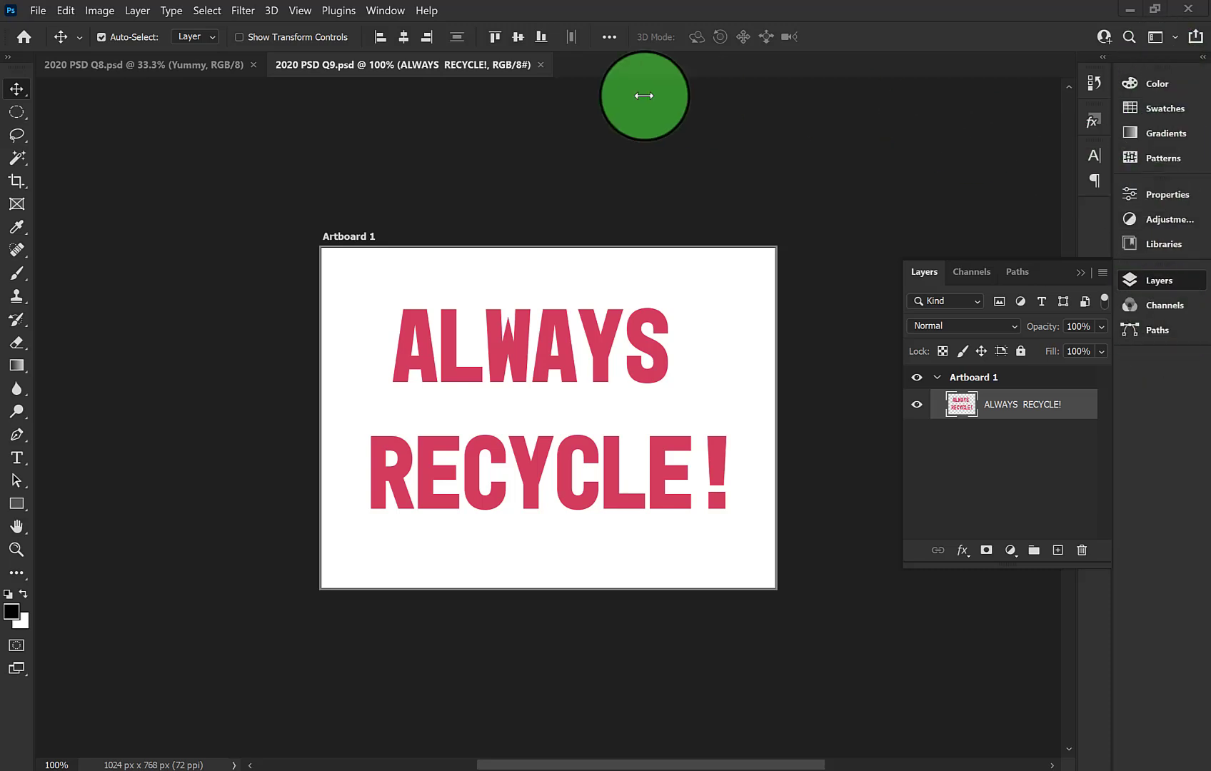
Apply the green grass-textured preset from the Natural style group to the ALWAYS RECYCLE! layer
left_click(382, 11)
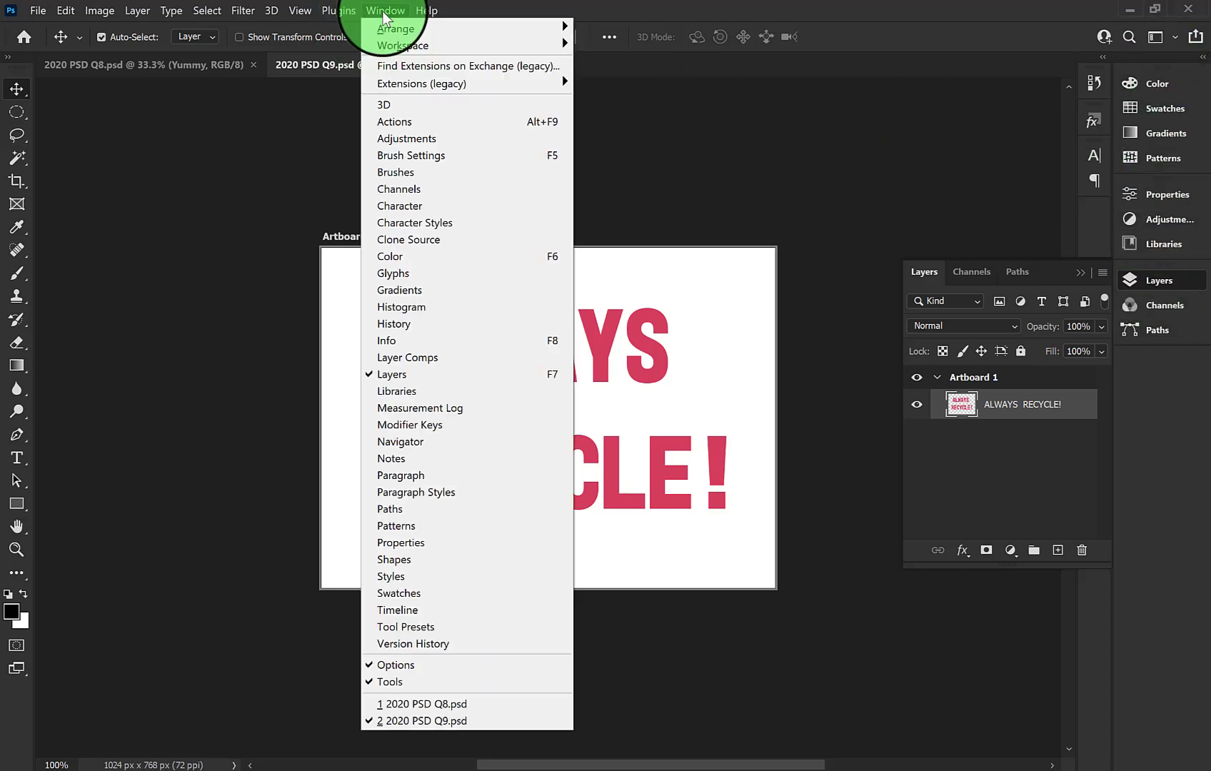
left_click(460, 577)
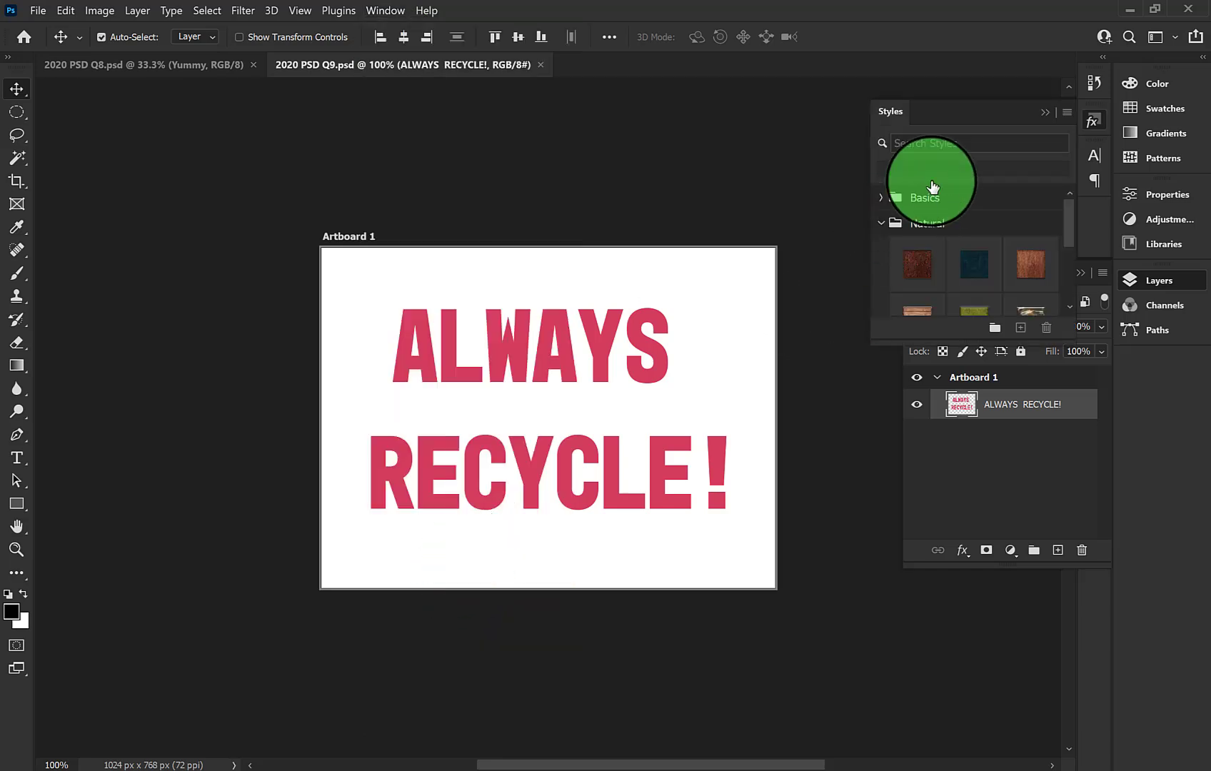
left_click_drag(978, 126, 861, 114)
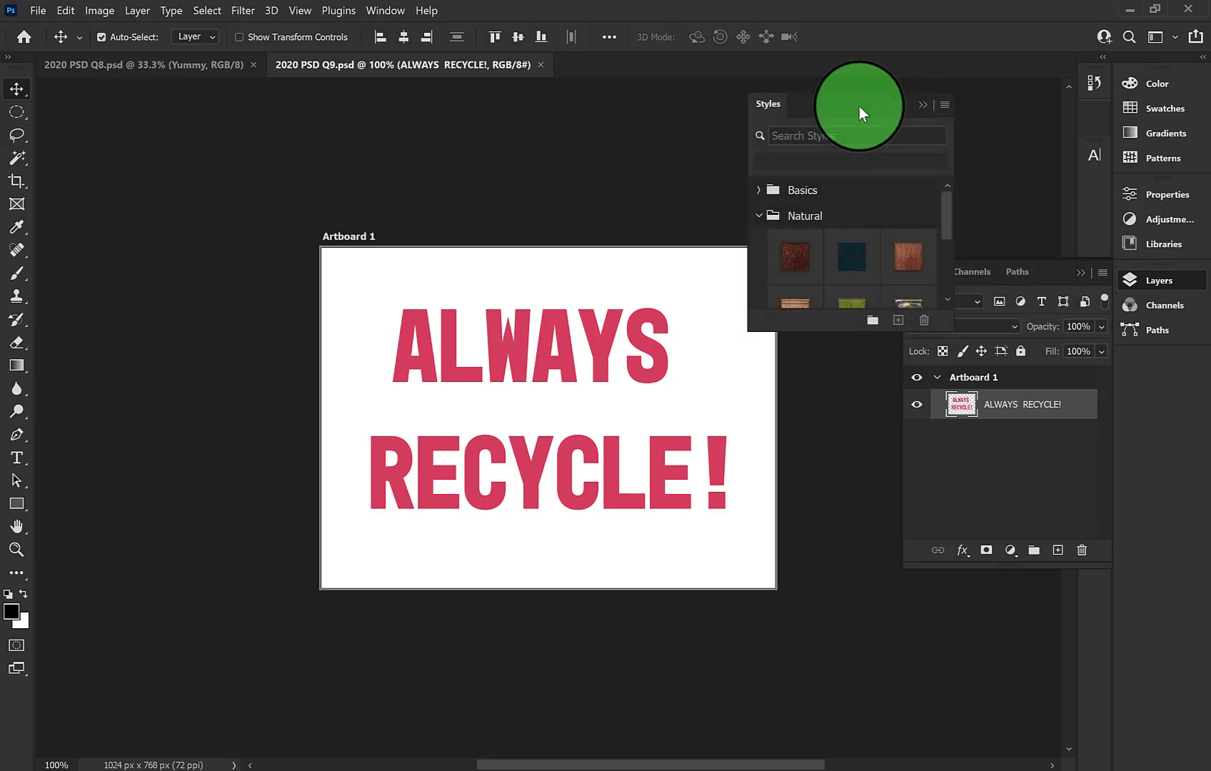
left_click(760, 216)
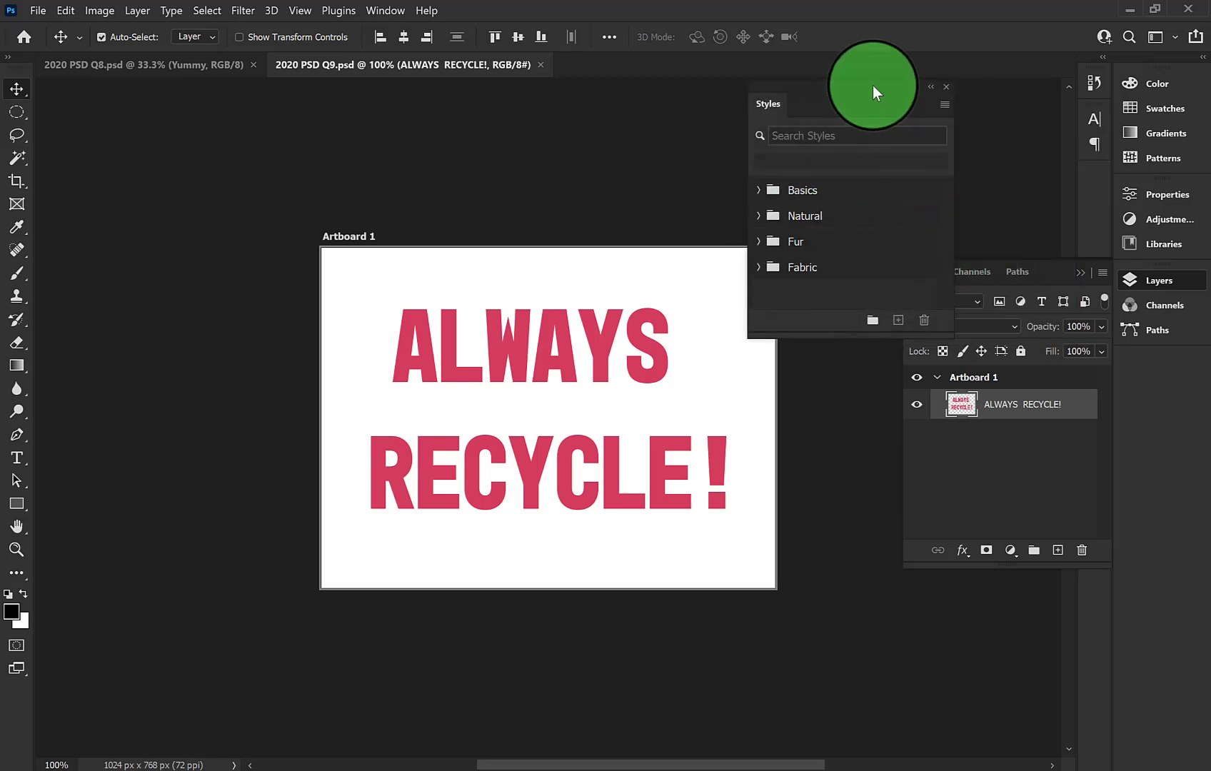
left_click_drag(873, 86, 867, 49)
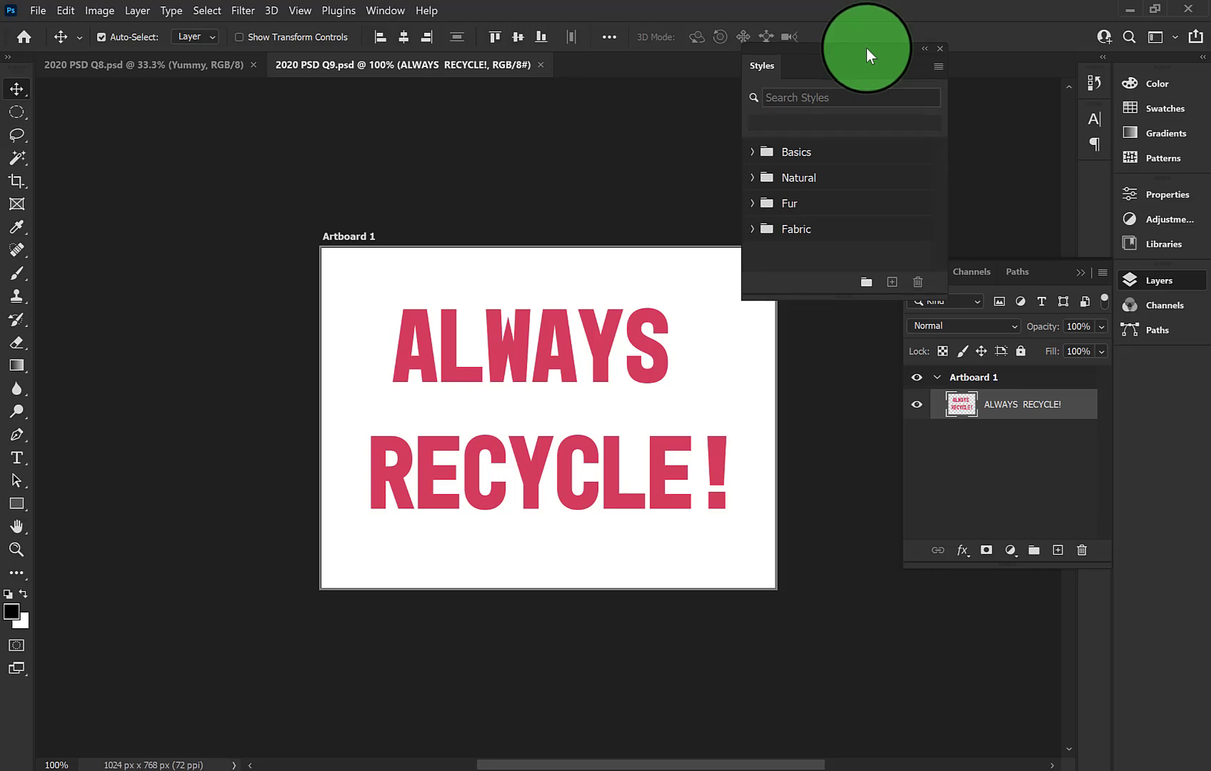
left_click(753, 180)
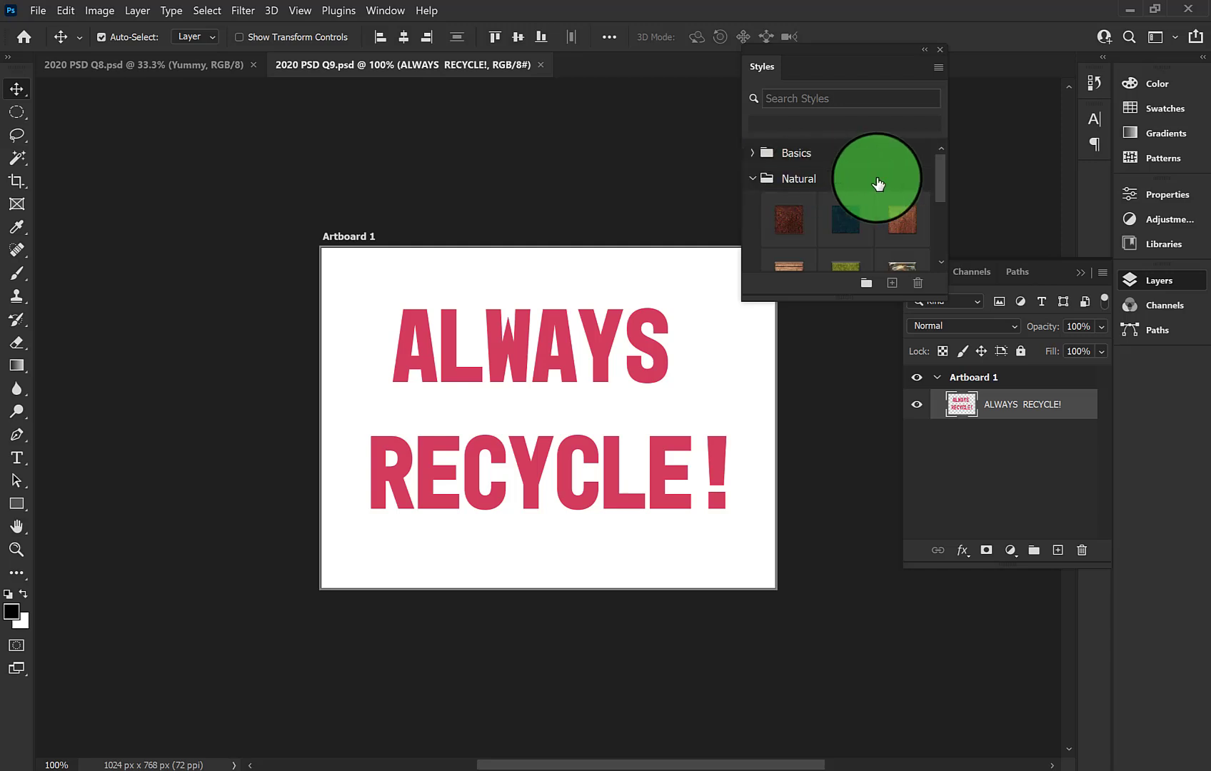
left_click_drag(941, 181, 942, 203)
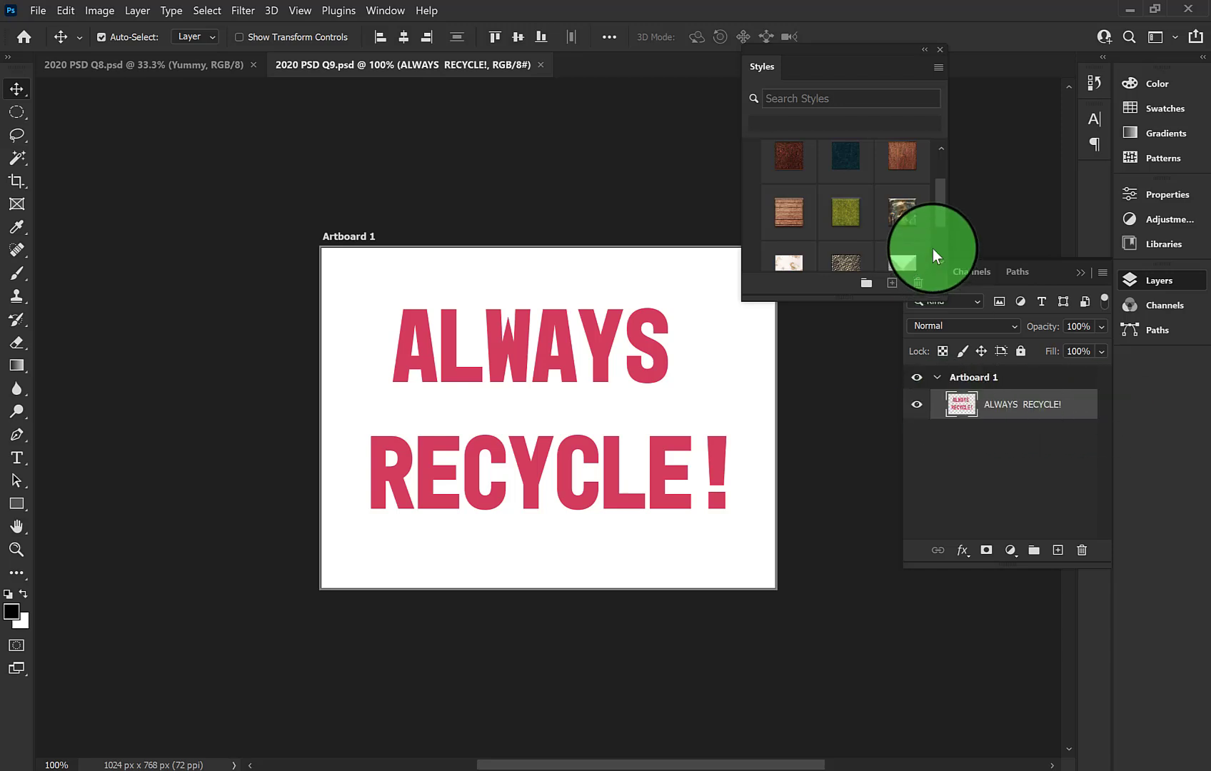
mouse_move(935, 197)
left_mouse_down()
mouse_move(942, 184)
mouse_move(935, 205)
left_mouse_up()
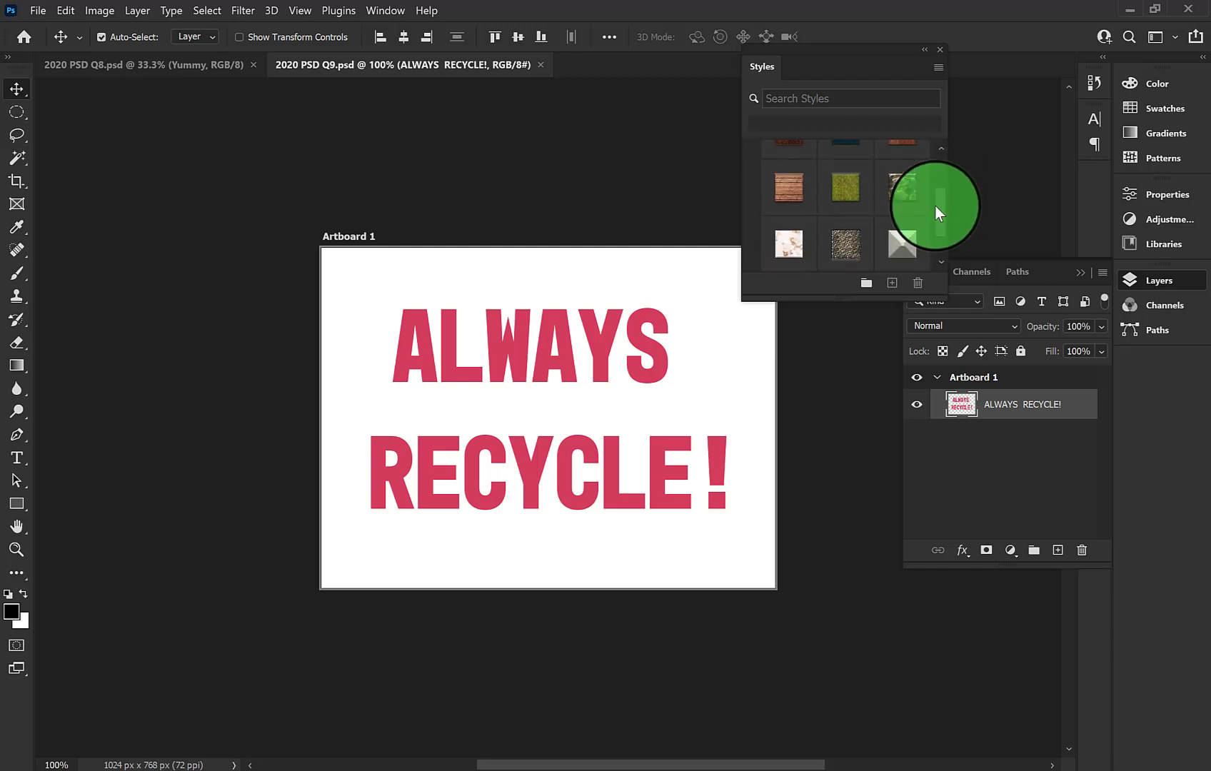
left_click(848, 199)
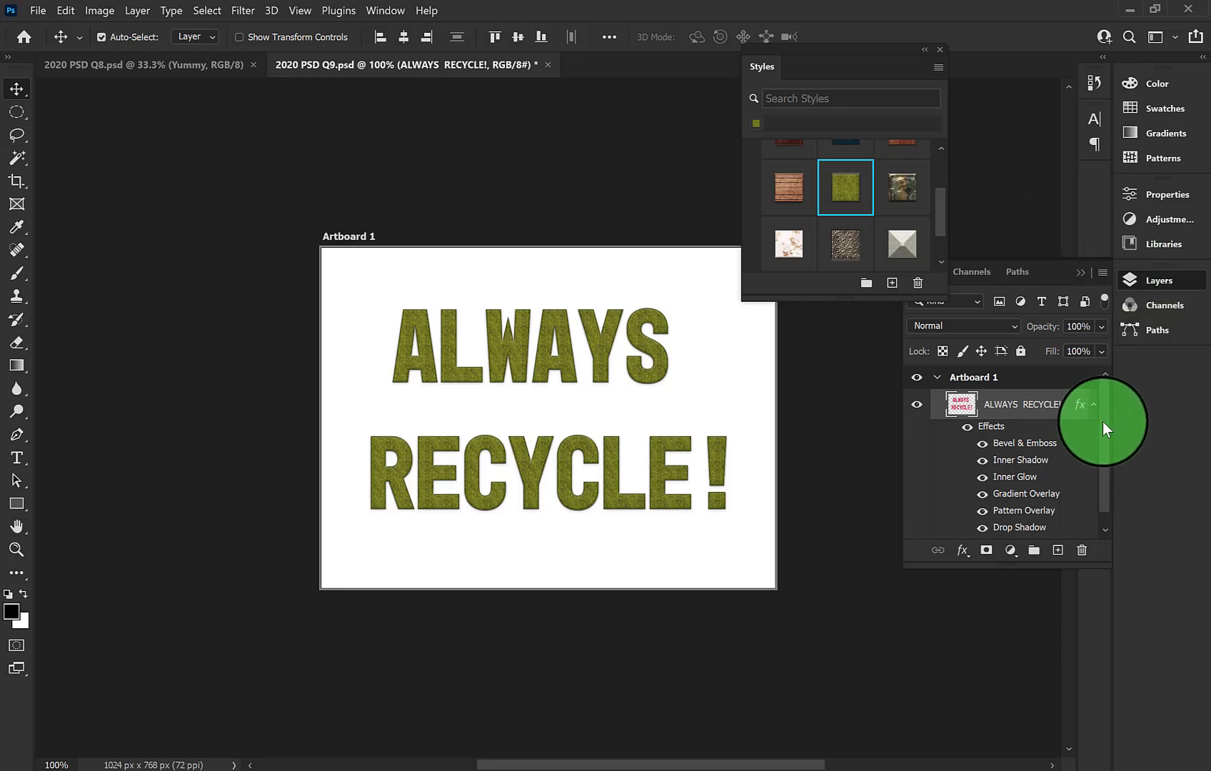
left_click_drag(1103, 426, 1104, 457)
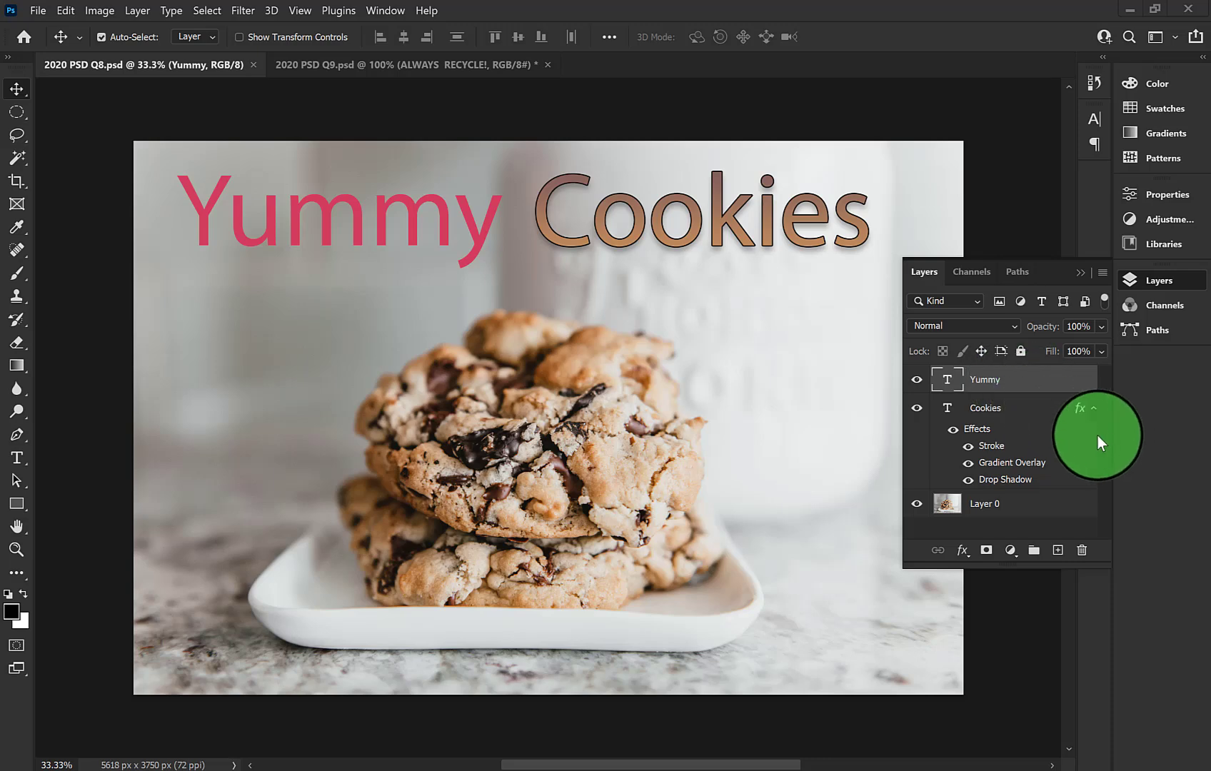
Copy the layer style of the Cookies text layer and paste it onto the Yummy text layer
left_click(1028, 418)
right_click(1029, 419)
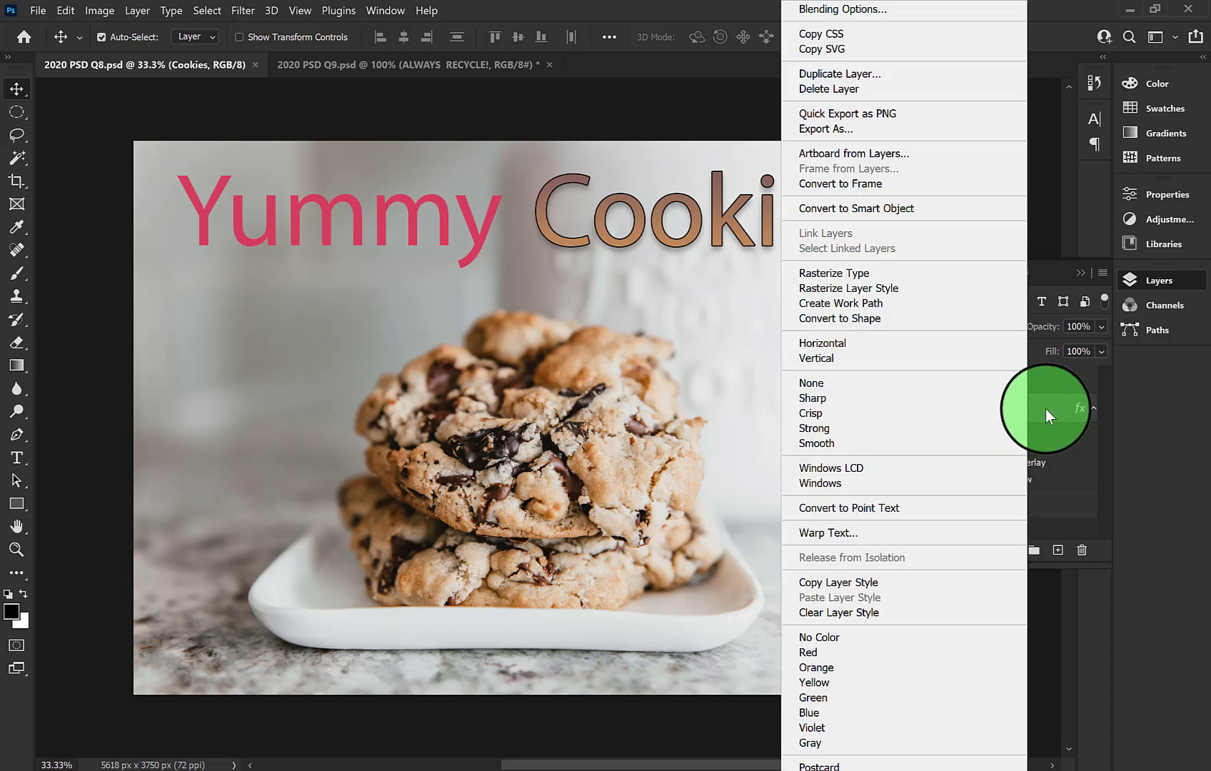
left_click(879, 587)
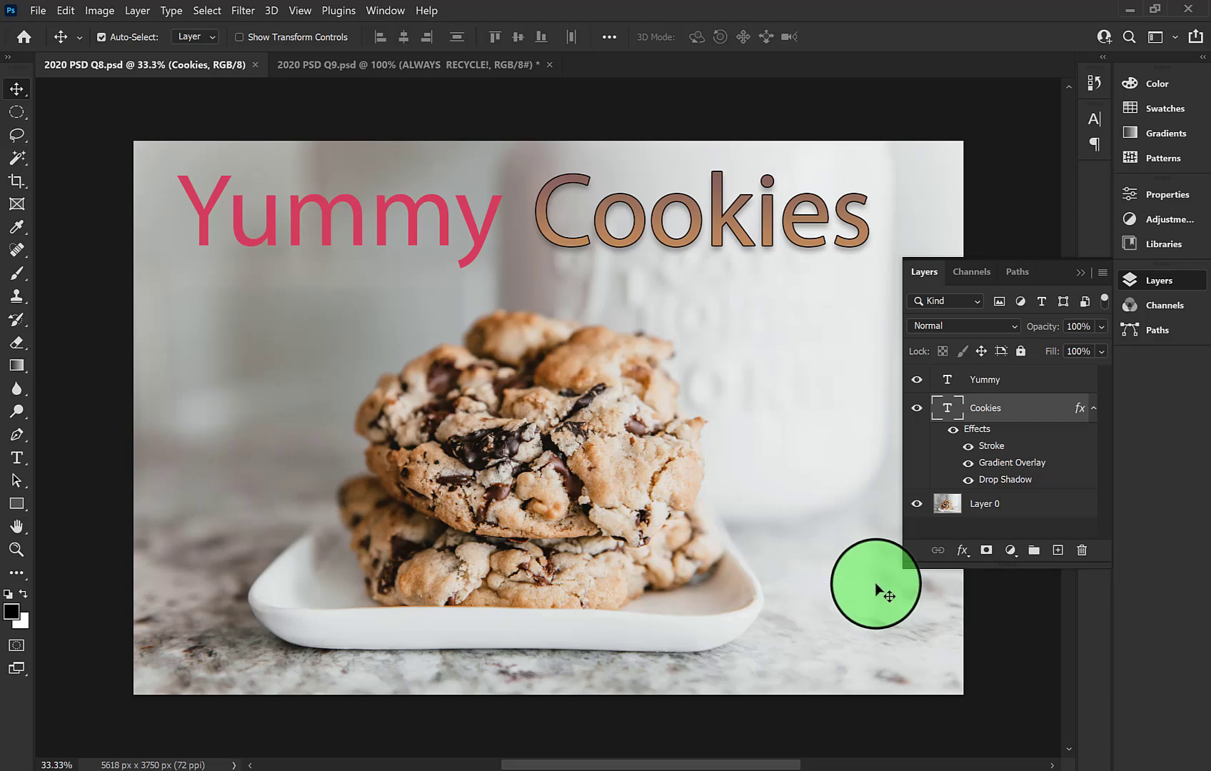
left_click(997, 384)
right_click(1018, 384)
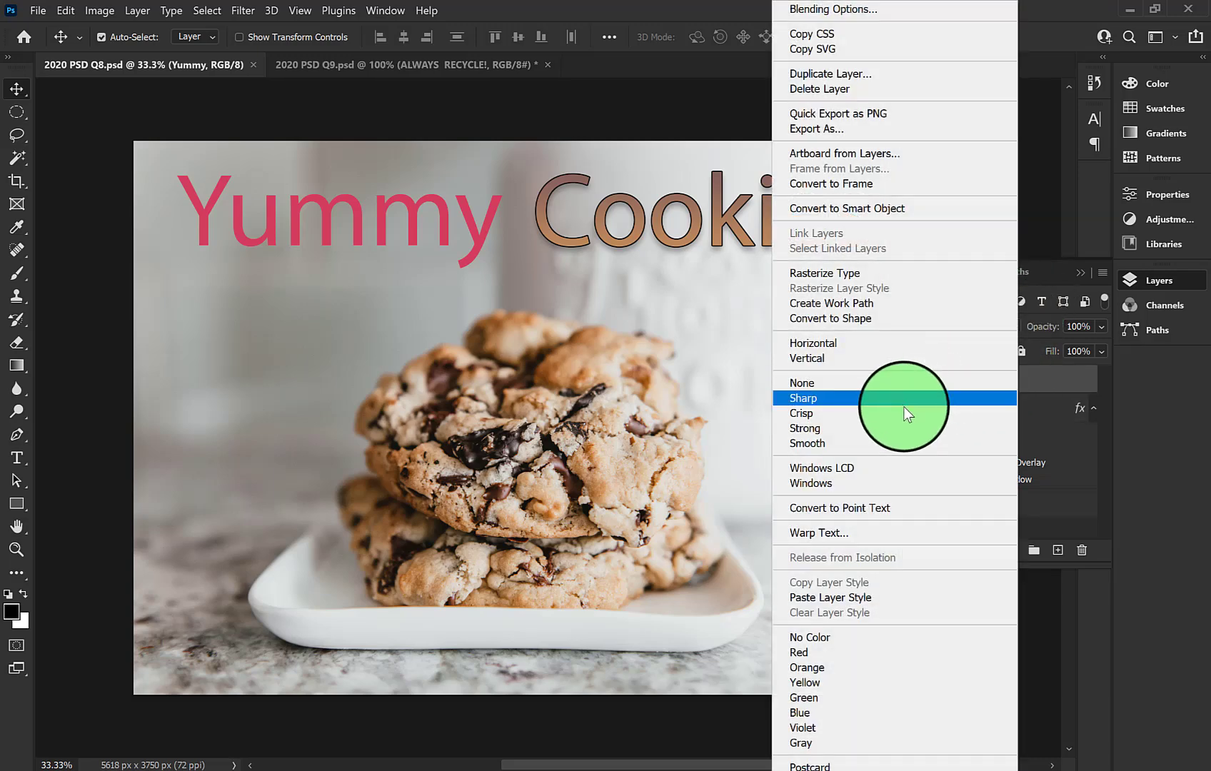
left_click(825, 599)
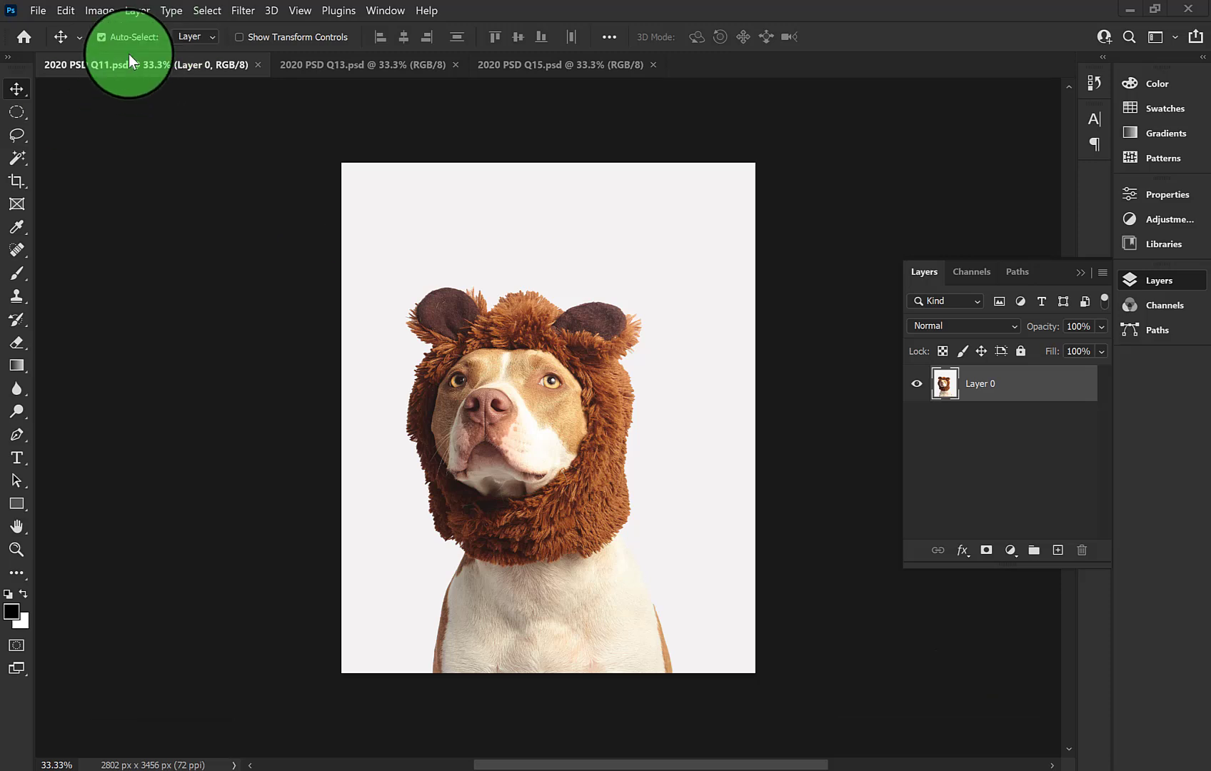
Select the plain light background around the dog in 2020 PSD Q11.psd with the Magic Wand tool
left_click(19, 157)
left_click(130, 189)
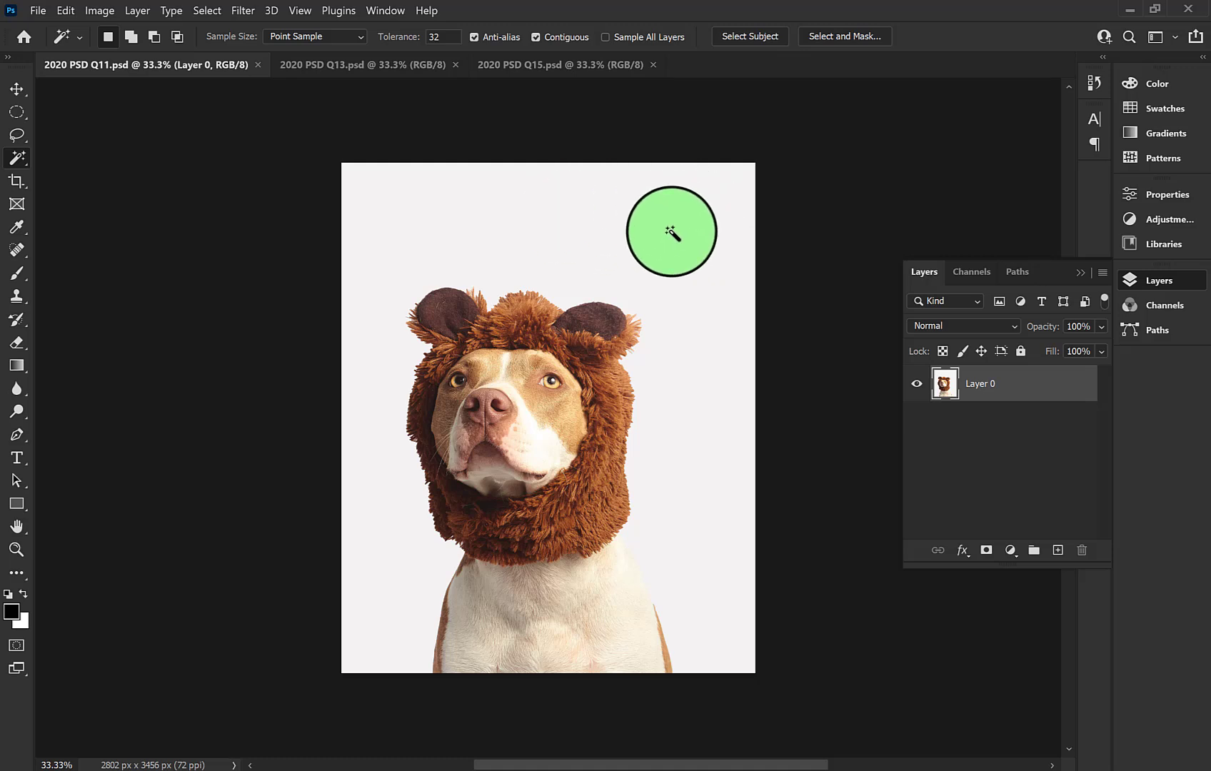
left_click(671, 226)
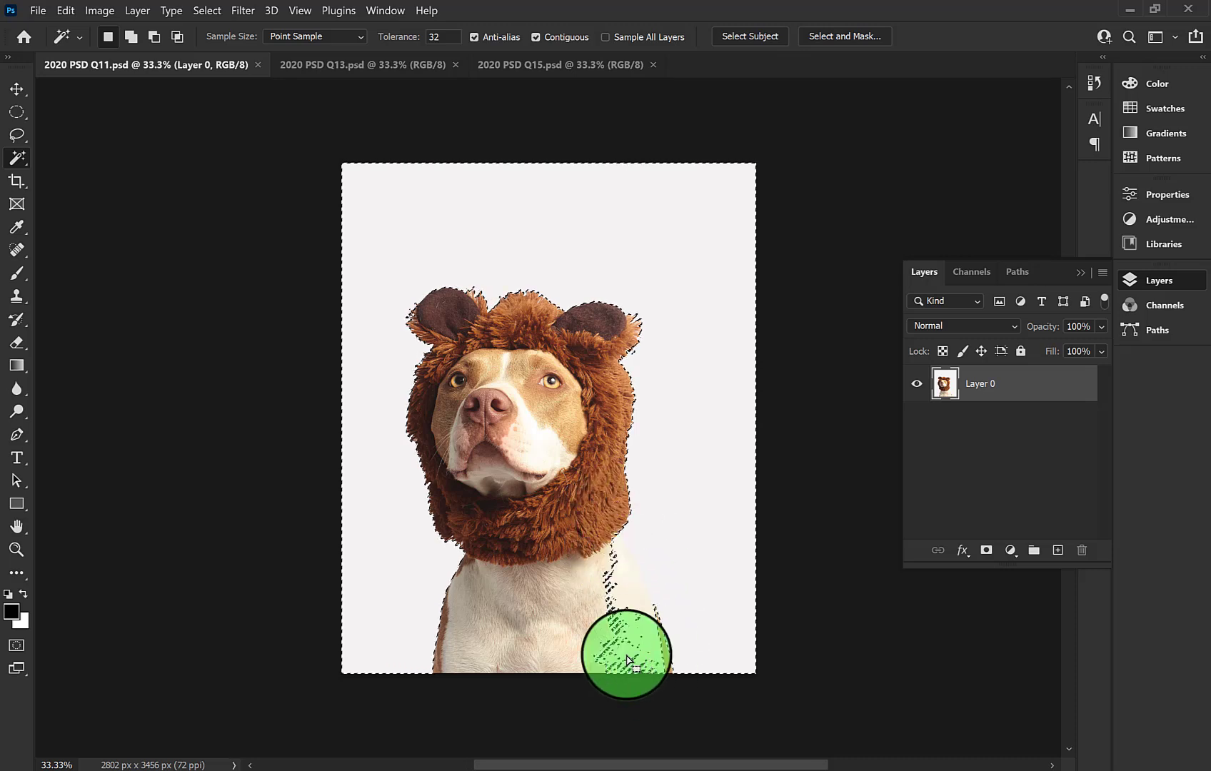
Subtract the dog's chest from the background selection using the Quick Selection tool
right_click(16, 158)
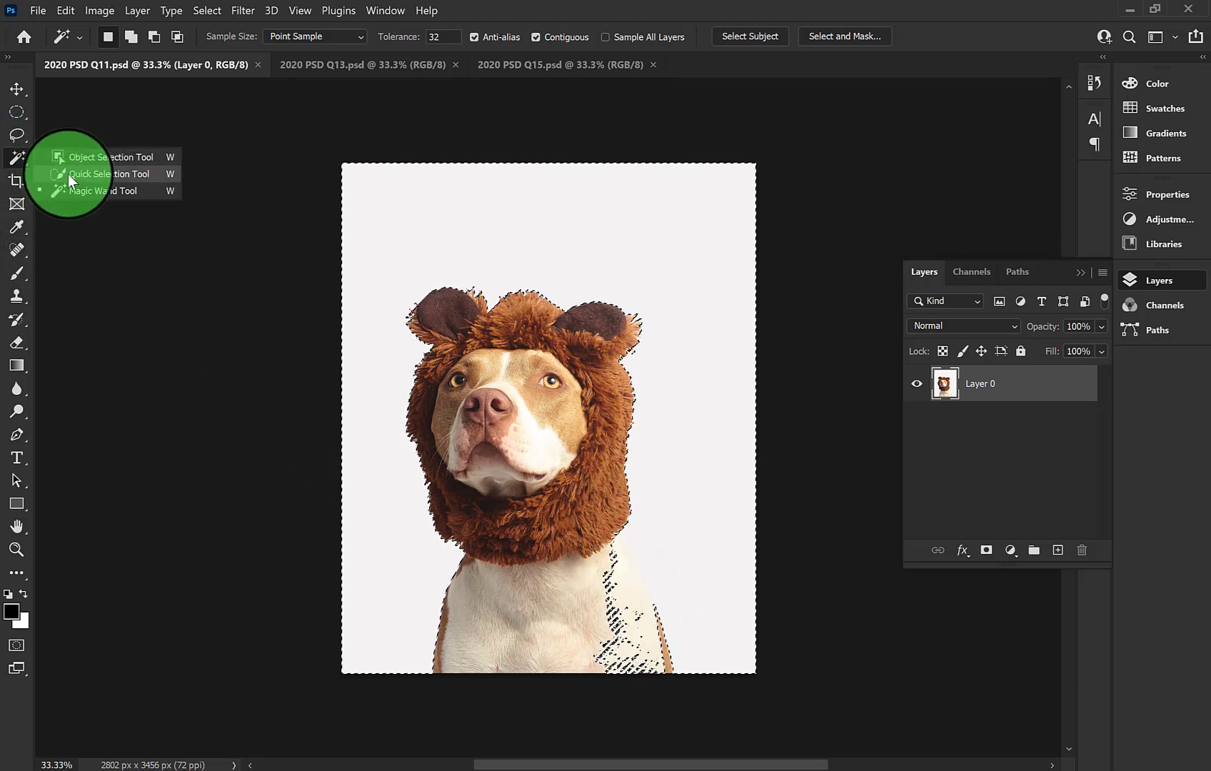
left_click(68, 174)
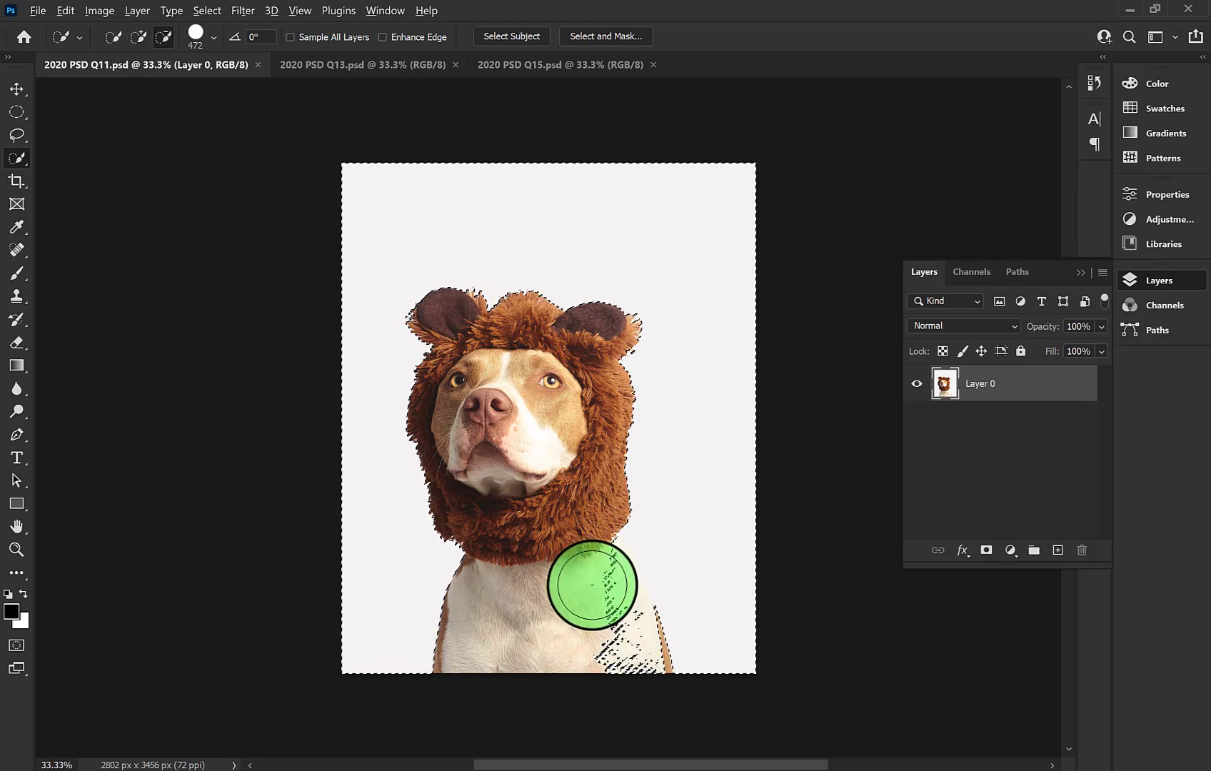
left_click_drag(616, 649, 612, 630, "alt")
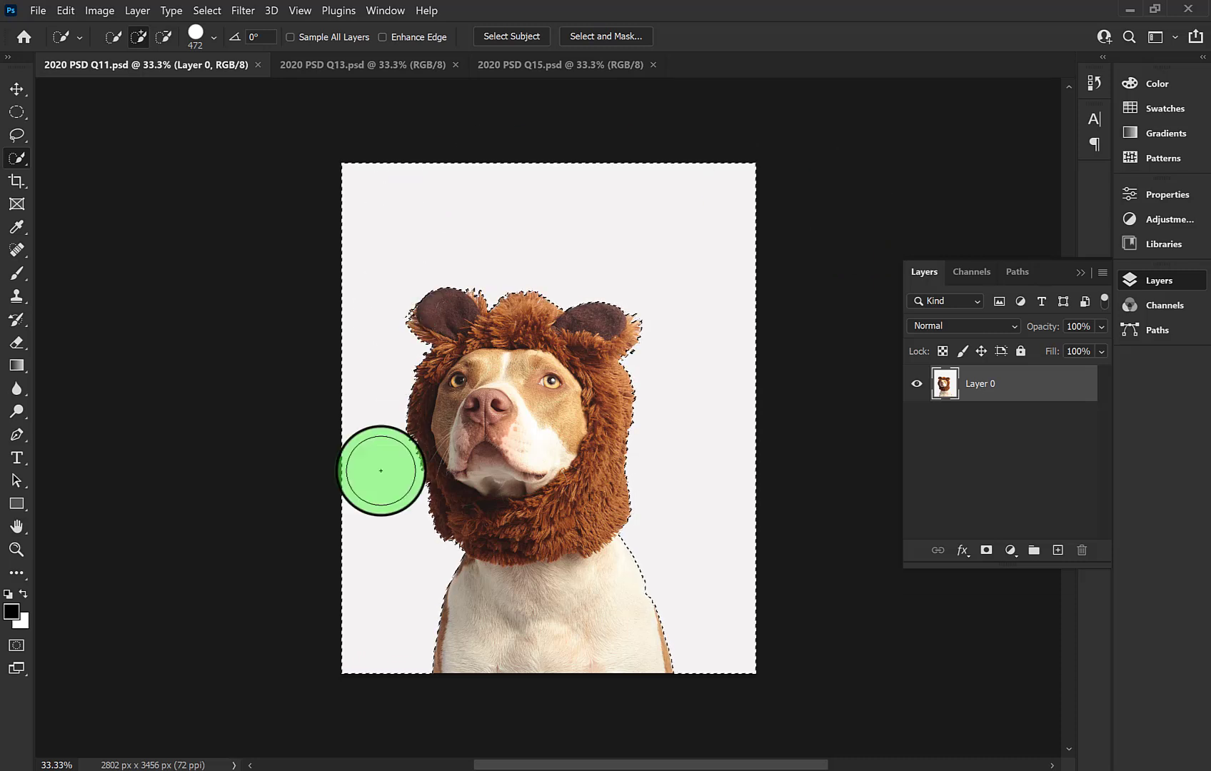
Invert the selection to copy the dog onto its own layer, and hide the original Layer 0
left_click(20, 91)
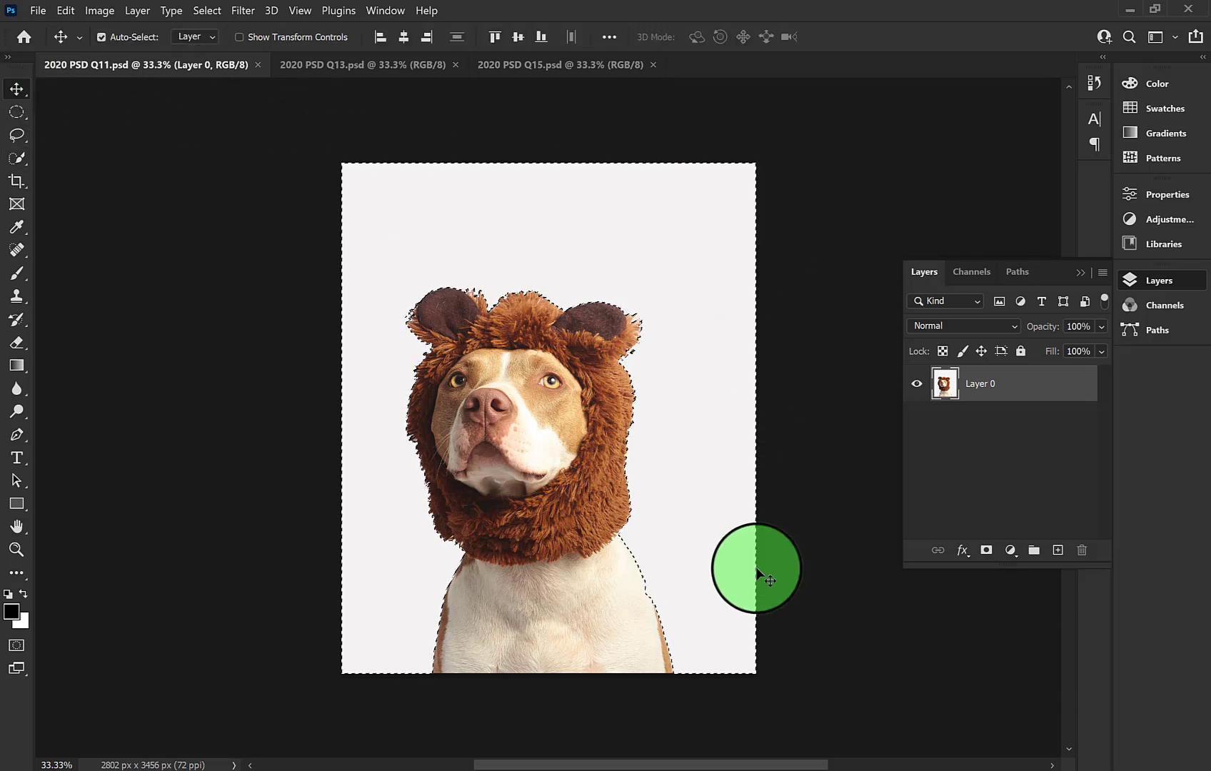
left_click(201, 14)
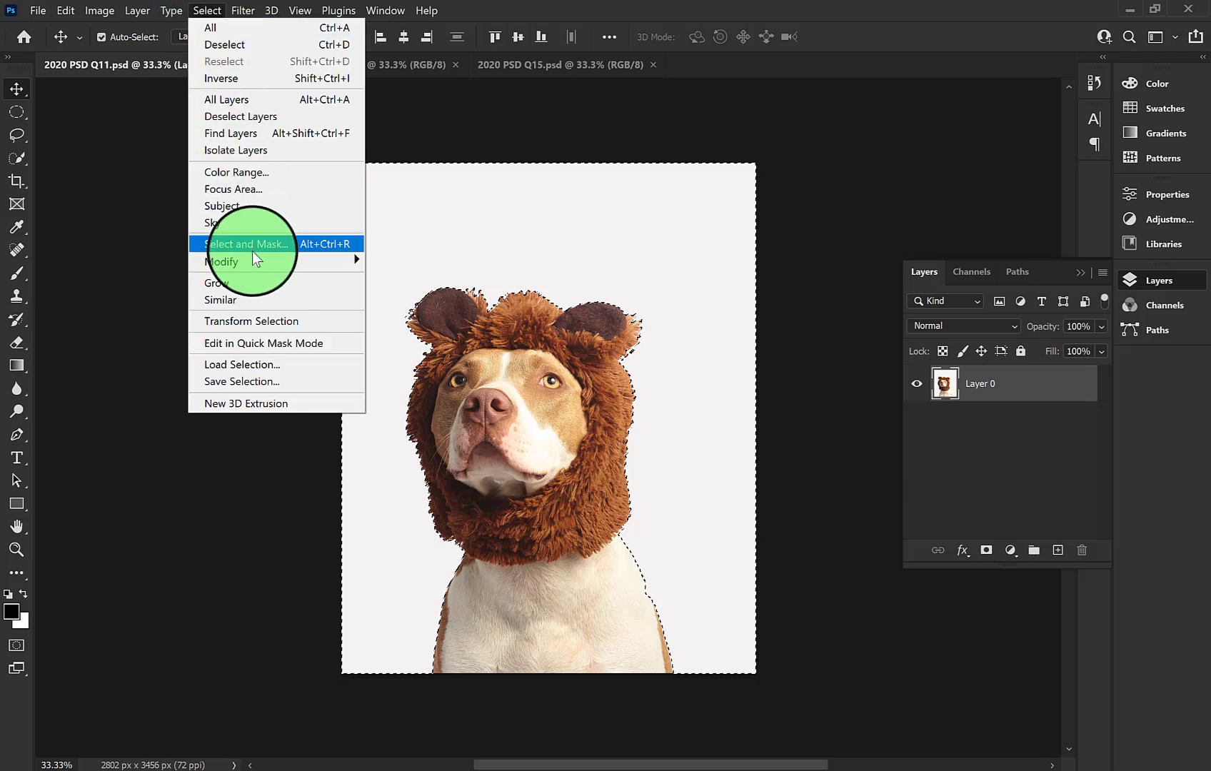
left_click(237, 82)
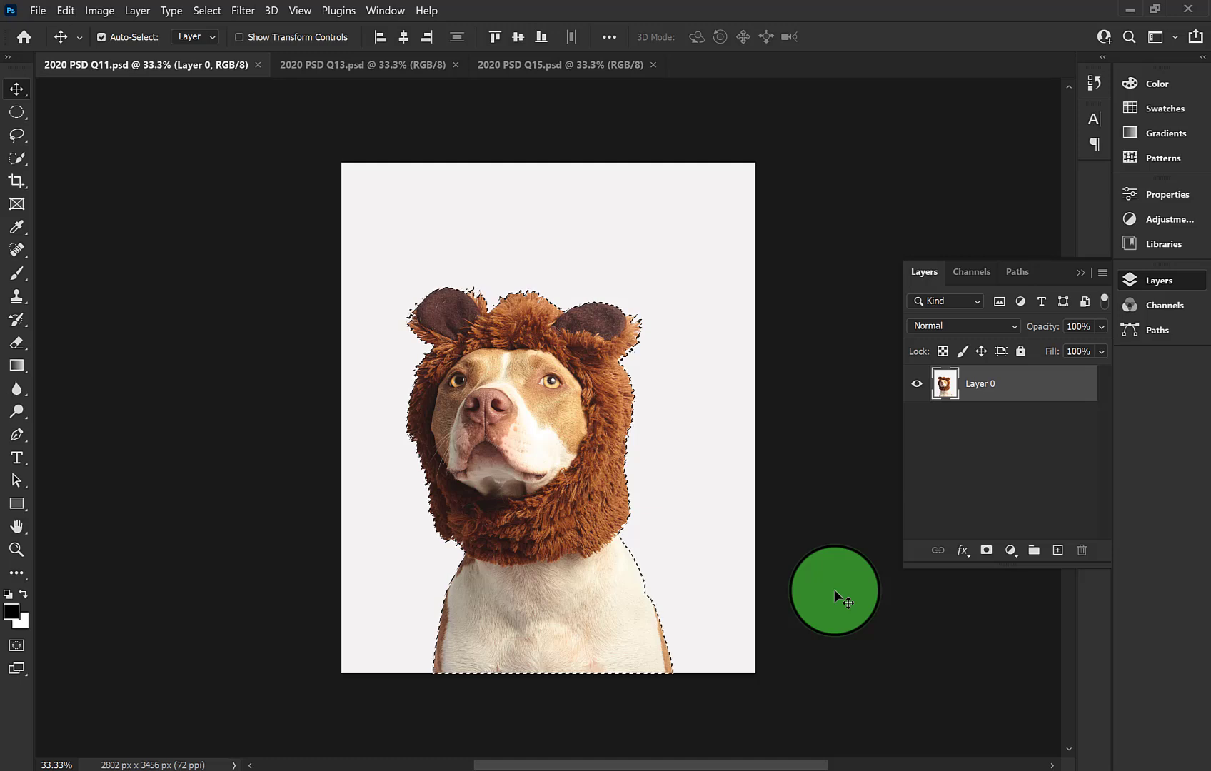
key("ctrl")
key("ctrl+j")
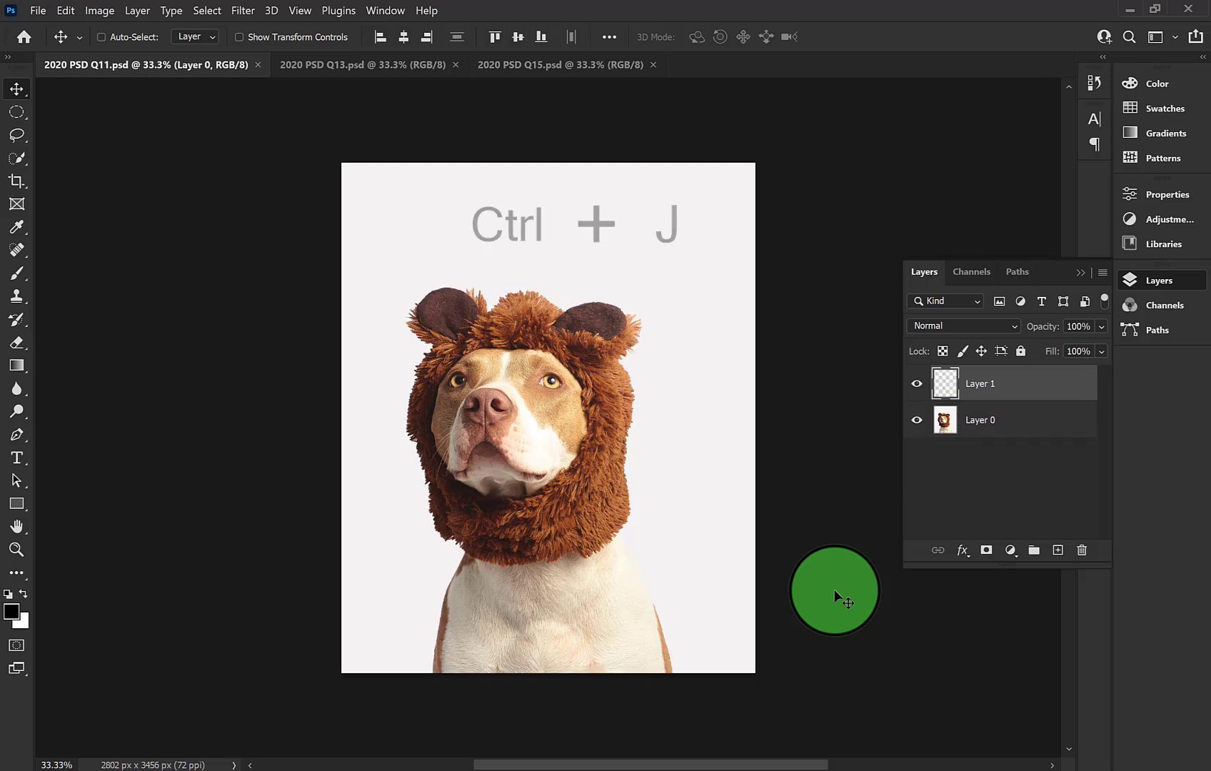
left_click(922, 423)
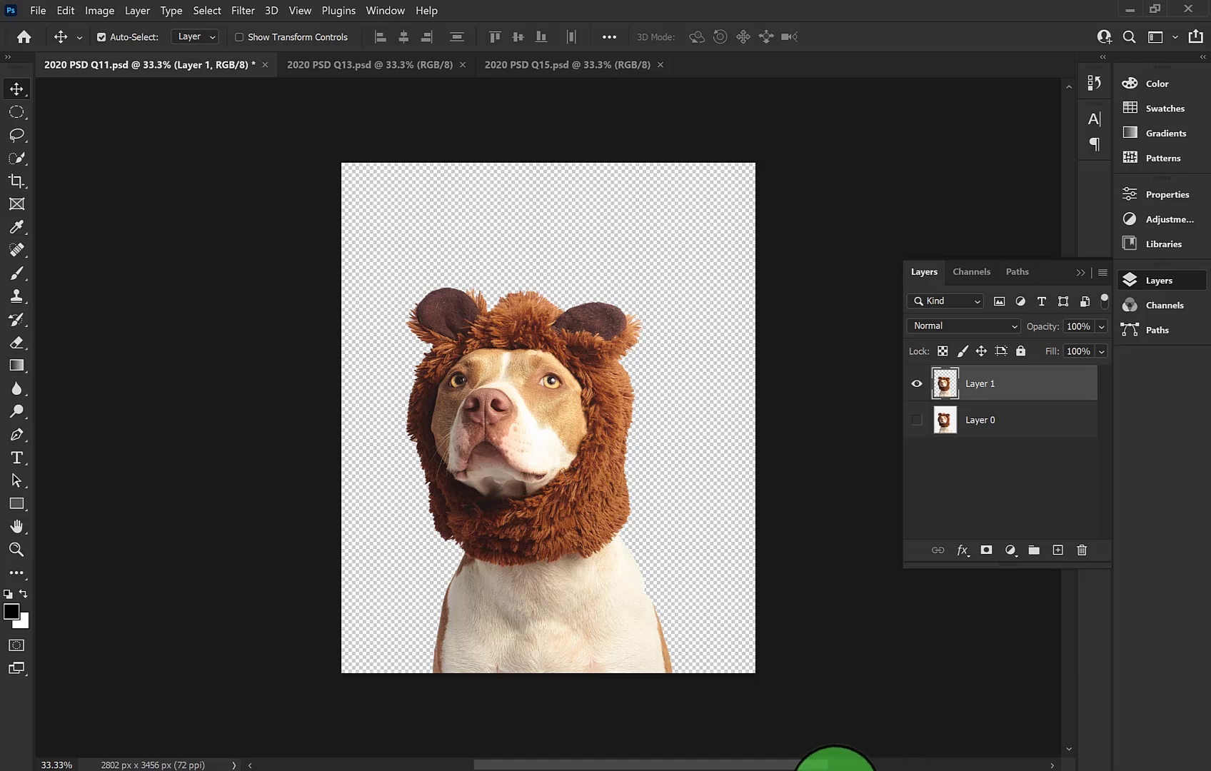
In 2020 PSD Q15.psd, select the blue sky with the Magic Wand tool and extend the selection to similar colors
key("ctrl+shift+Tab")
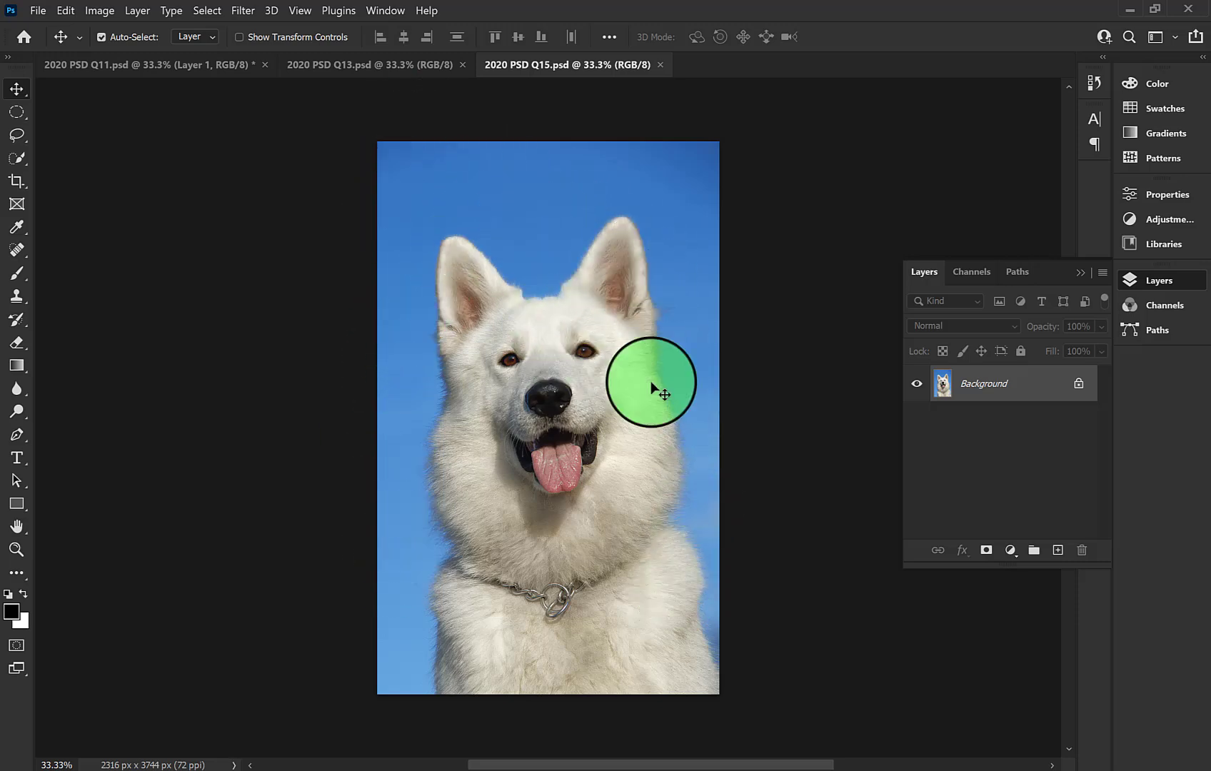
left_click(14, 151)
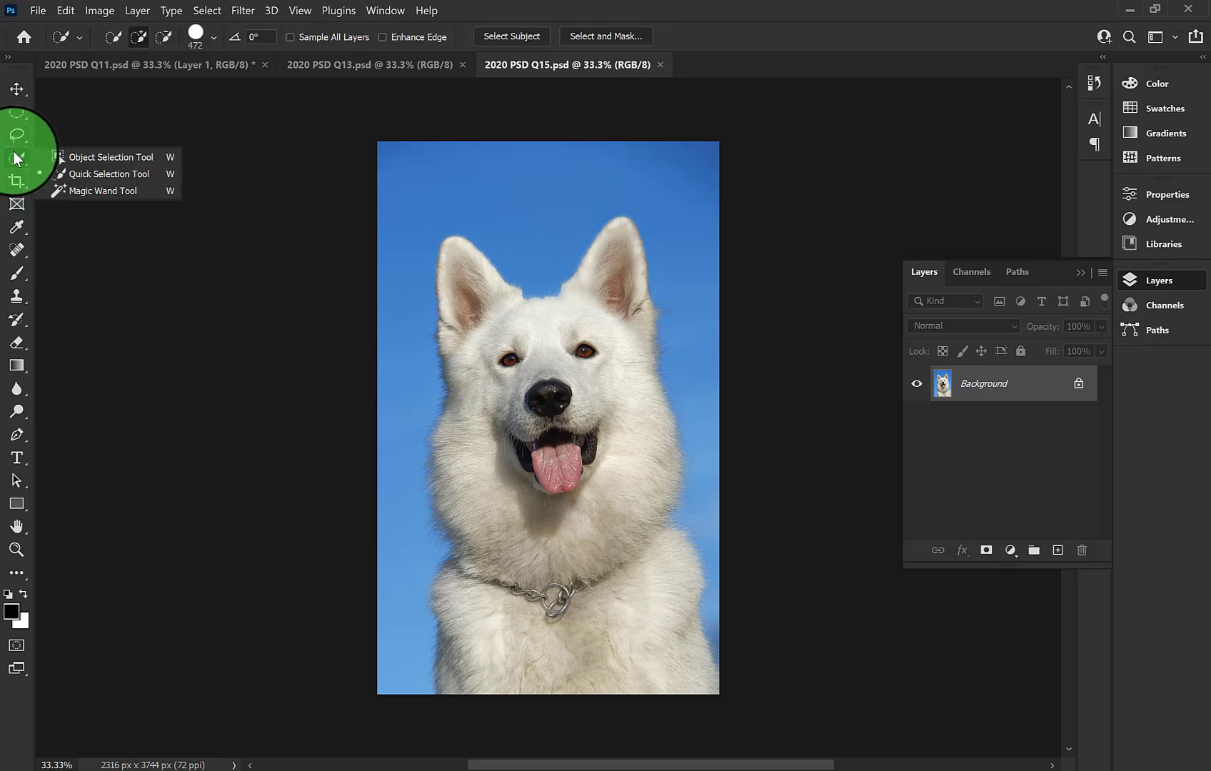
left_click(64, 190)
left_click(453, 211)
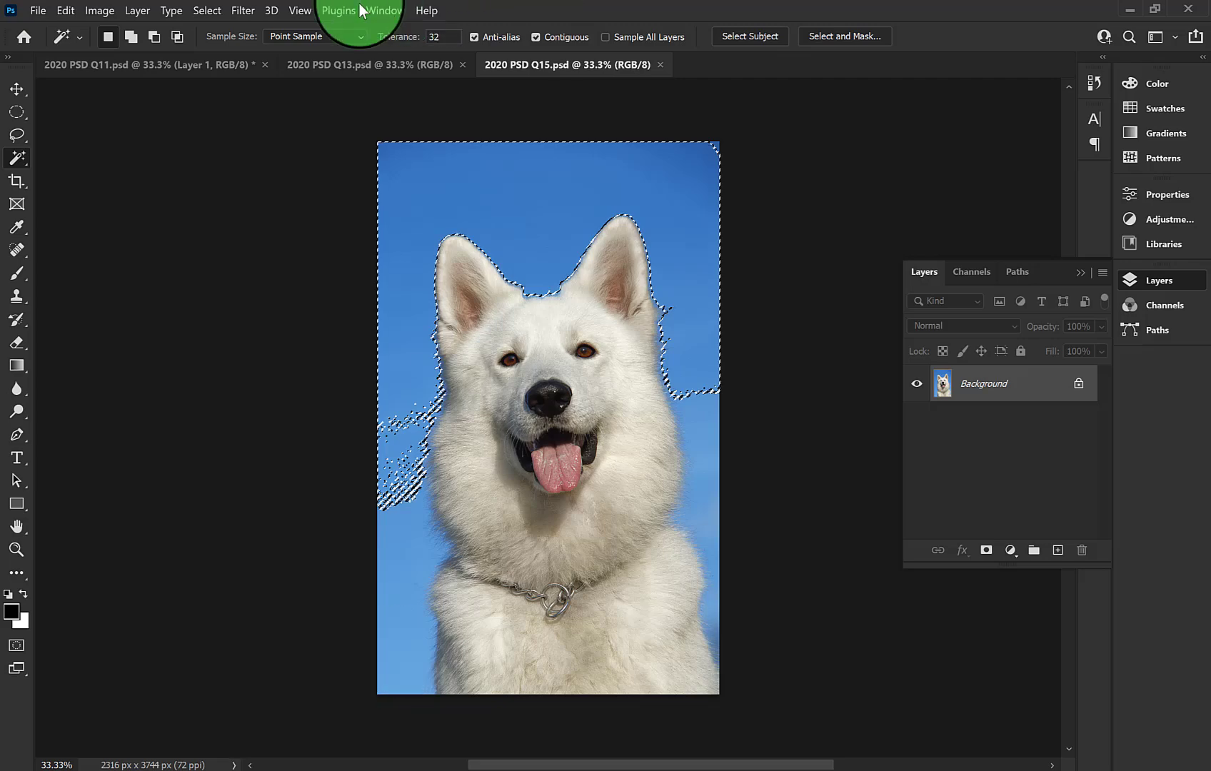
left_click(209, 12)
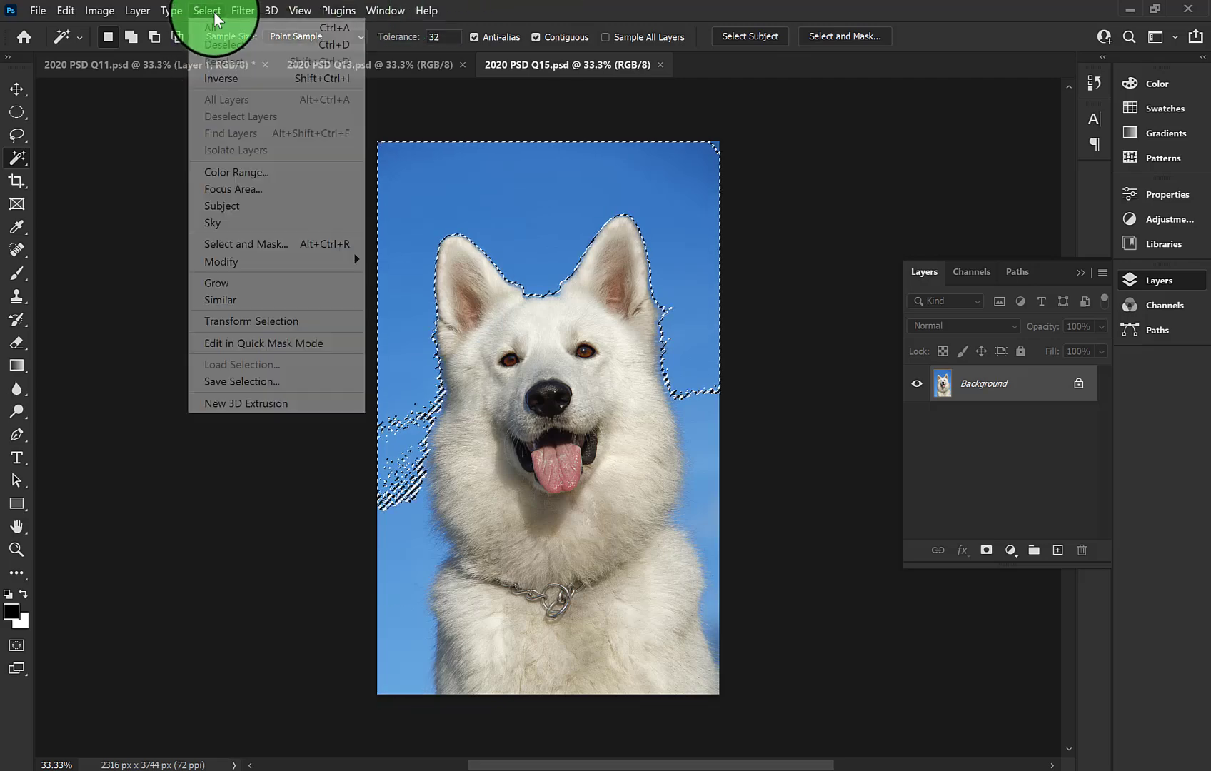
left_click(229, 301)
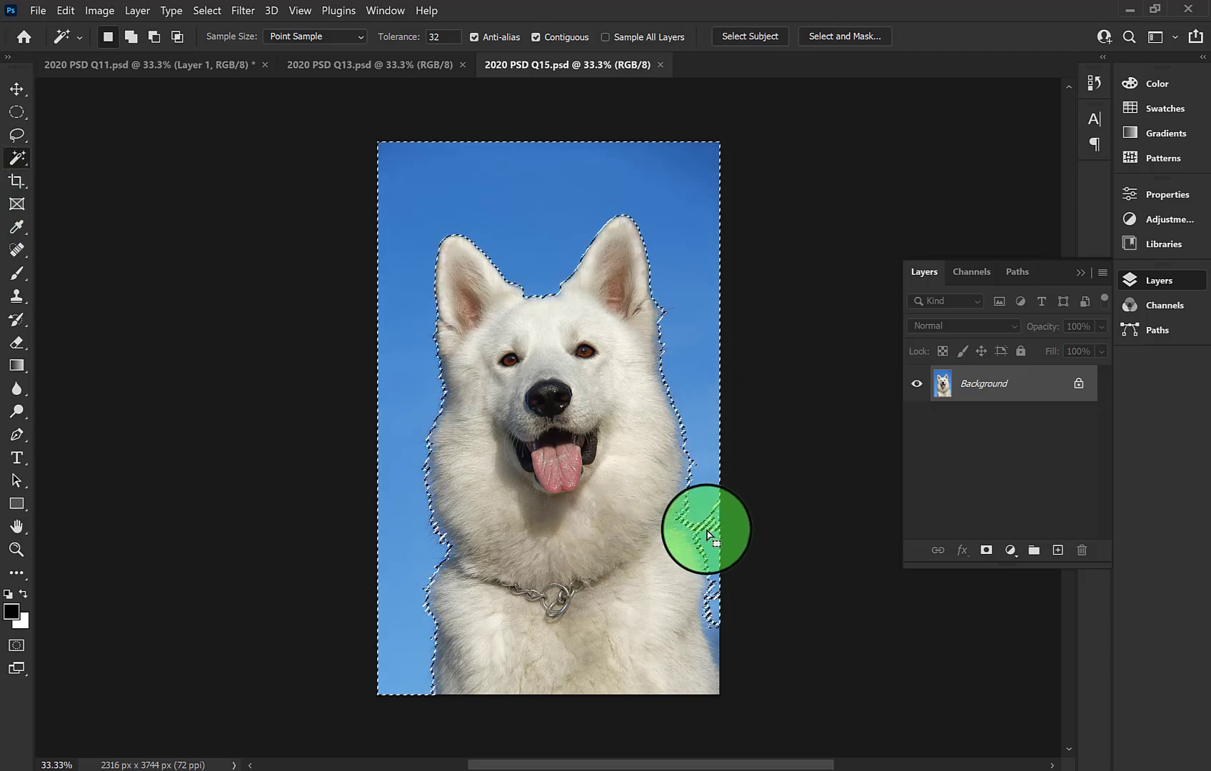
Extend the sky selection cleanly along the right side of the white dog's body with the Quick Selection tool
right_click(16, 158)
left_click(67, 175)
mouse_move(778, 628)
left_mouse_down()
mouse_move(725, 506)
mouse_move(750, 668)
left_mouse_up()
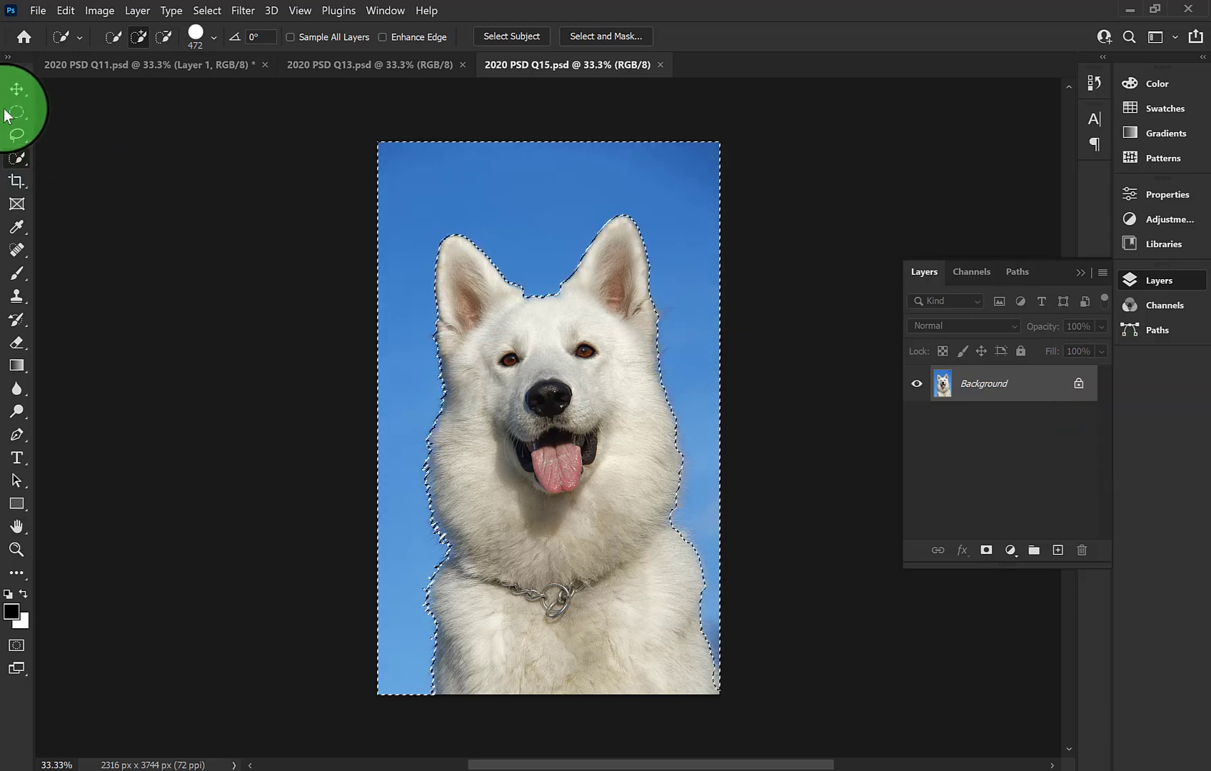
Invert the selection to the white dog and mask out the sky with a layer mask
left_click(16, 90)
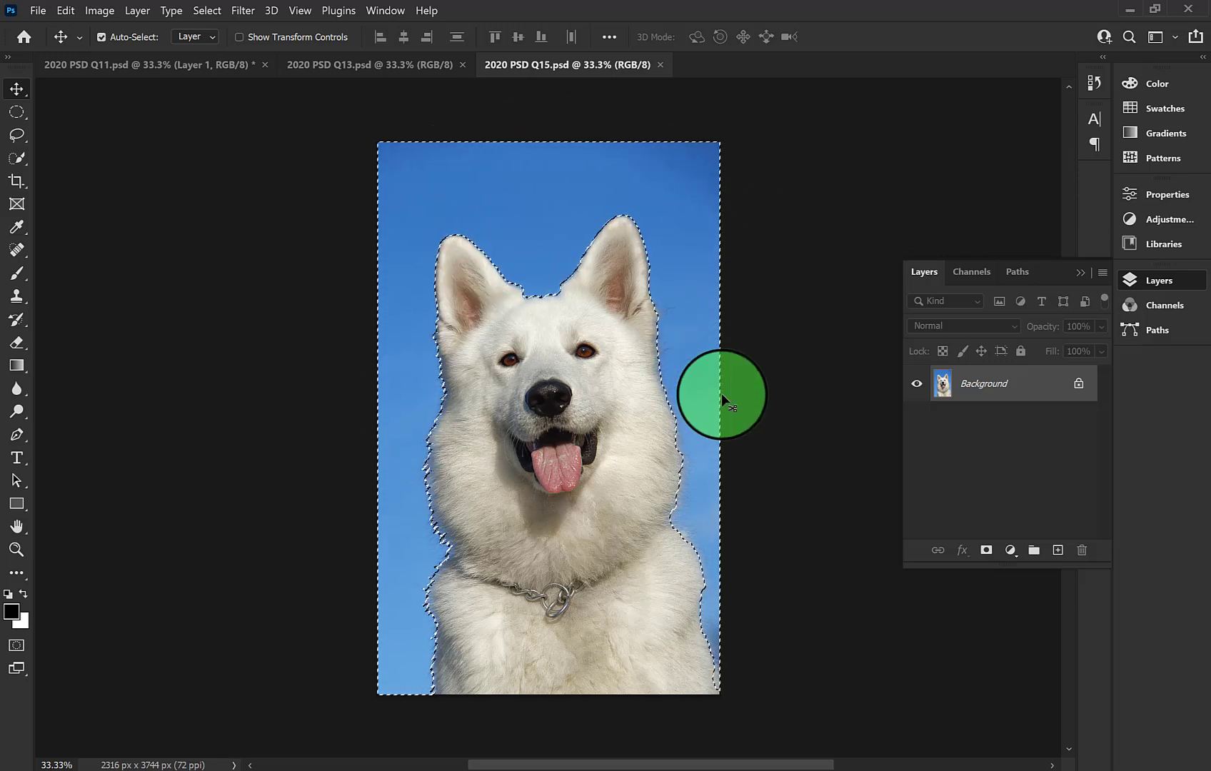
left_click(212, 9)
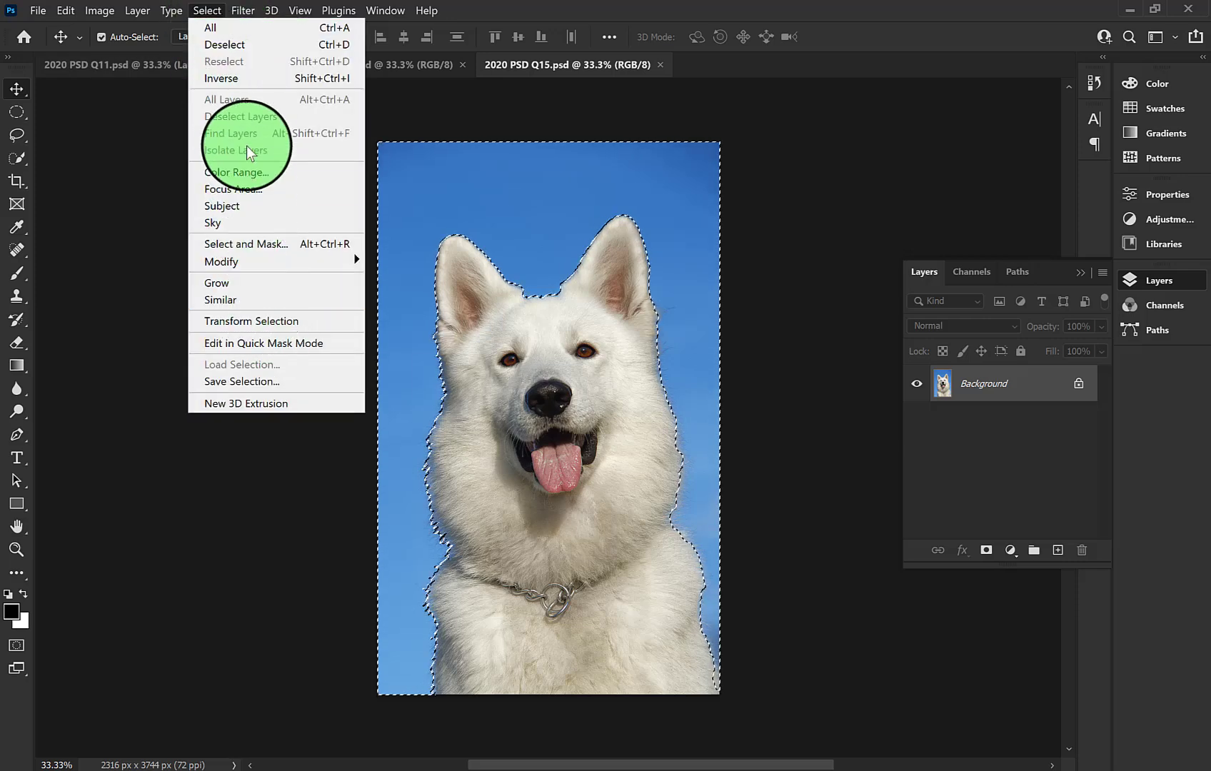
left_click(229, 76)
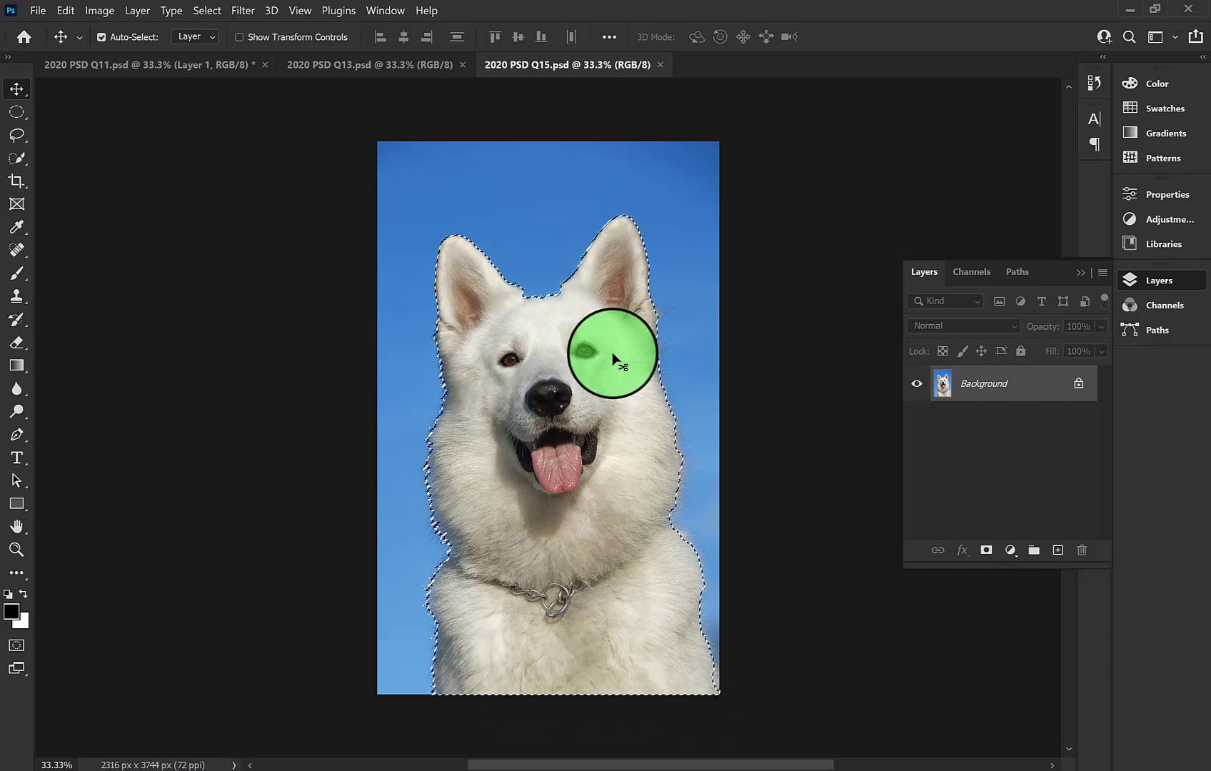
left_click(987, 552)
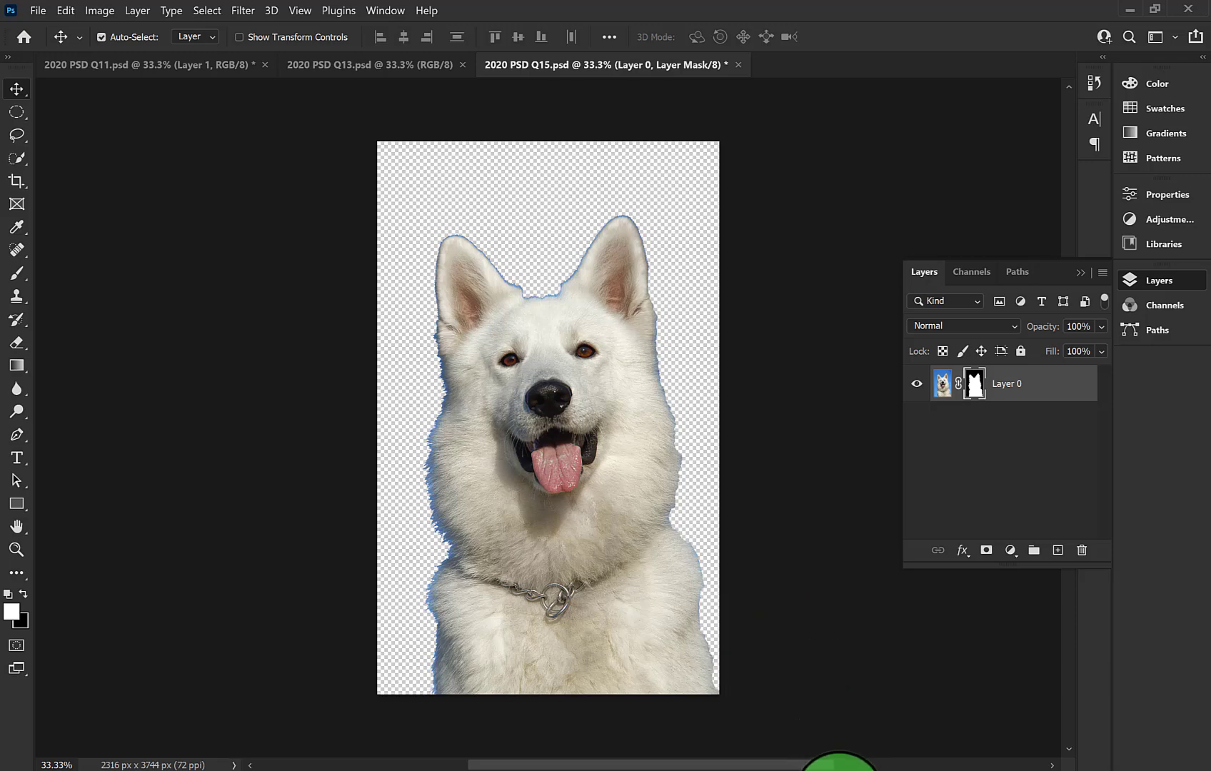
In 2020 PSD Q13.psd, draw a freehand Lasso selection around the large ship in front of the bridge
key("ctrl+shift+Tab")
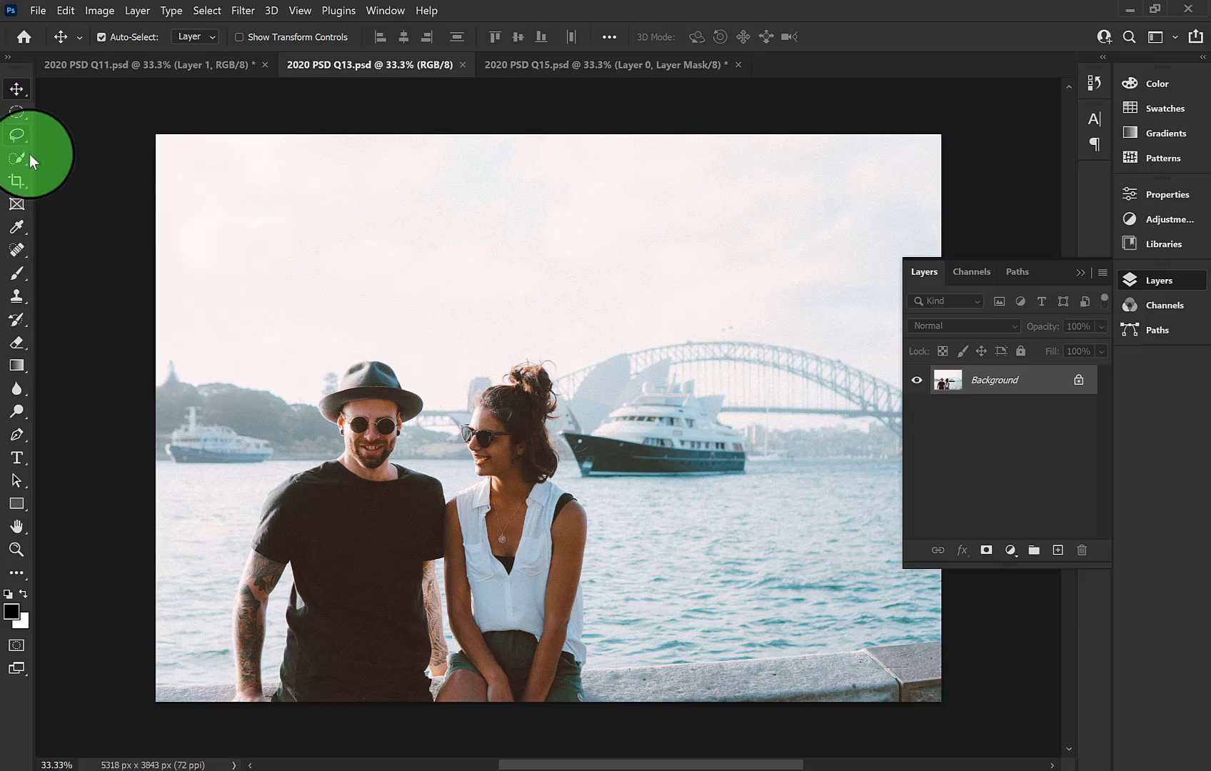
left_click(19, 135)
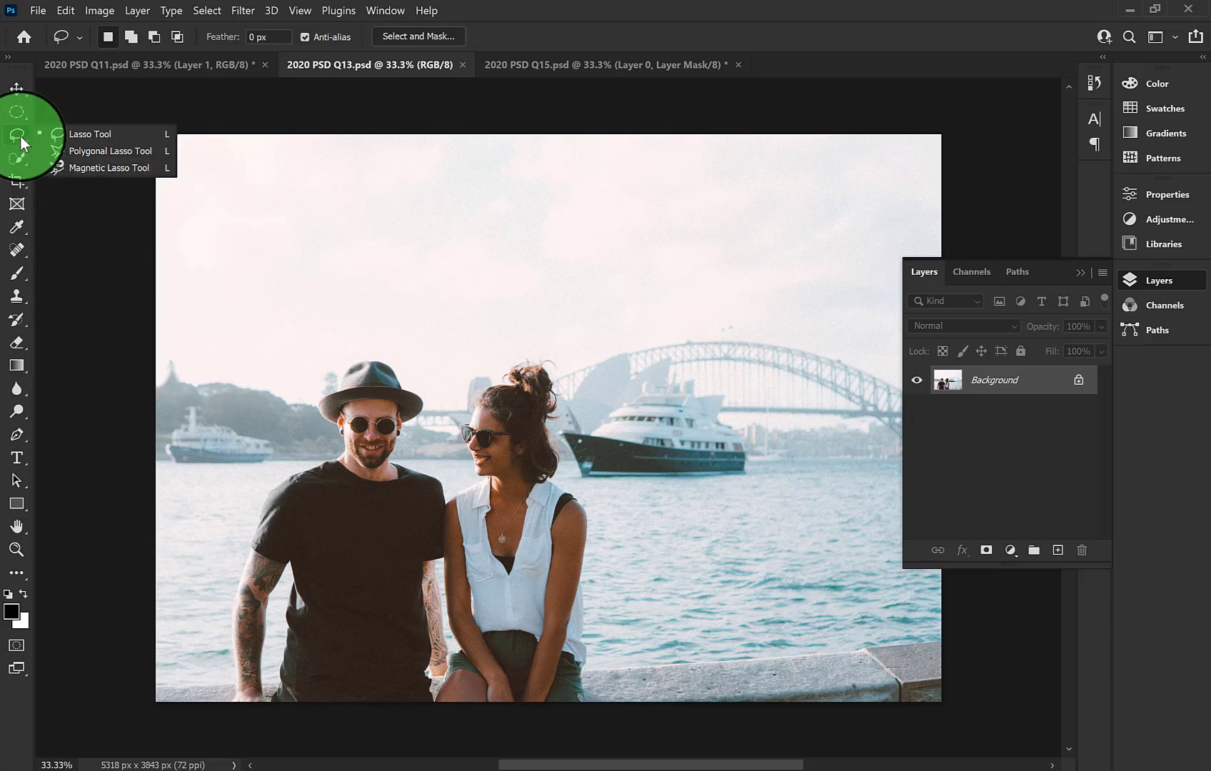
left_click(89, 133)
mouse_move(670, 357)
left_mouse_down()
mouse_move(623, 368)
mouse_move(600, 404)
mouse_move(575, 412)
mouse_move(550, 449)
mouse_move(556, 475)
mouse_move(617, 507)
mouse_move(757, 505)
mouse_move(787, 476)
mouse_move(782, 433)
mouse_move(761, 402)
mouse_move(670, 359)
left_mouse_up()
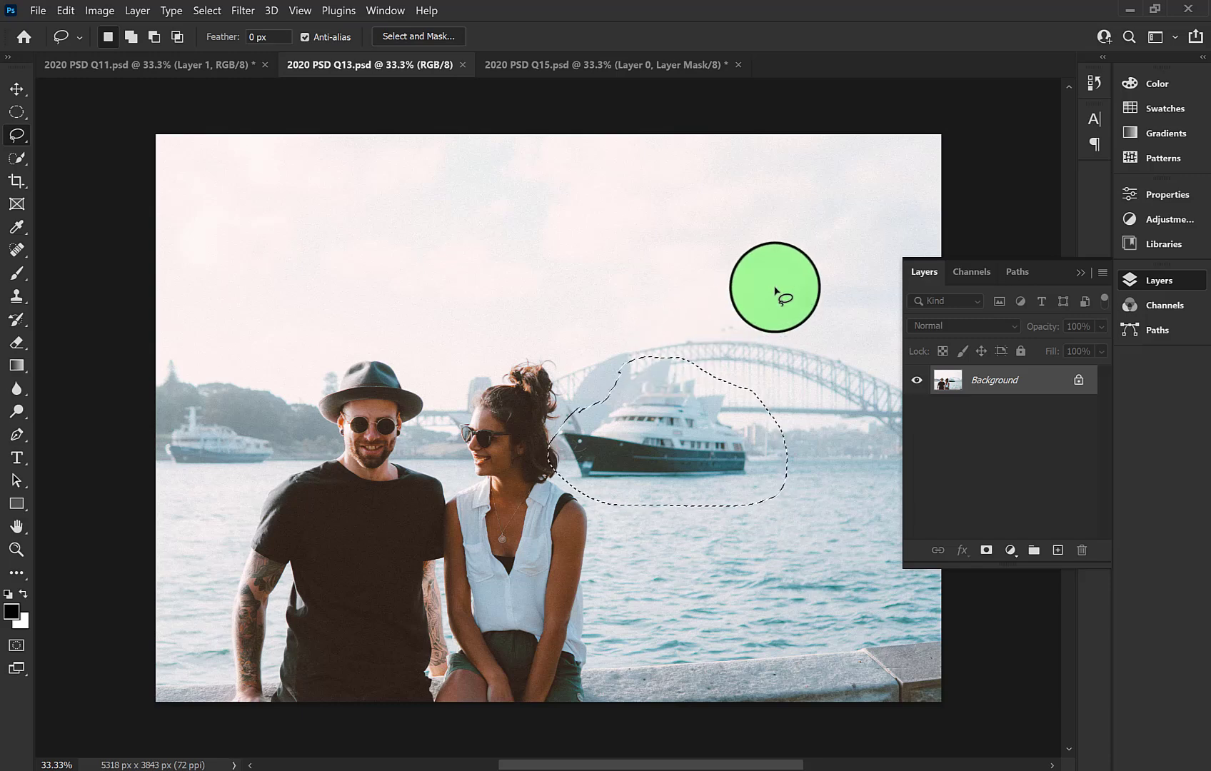
Remove the selected ship with a Content-Aware fill at 100% opacity in Normal mode, and clear the selection
left_click(65, 12)
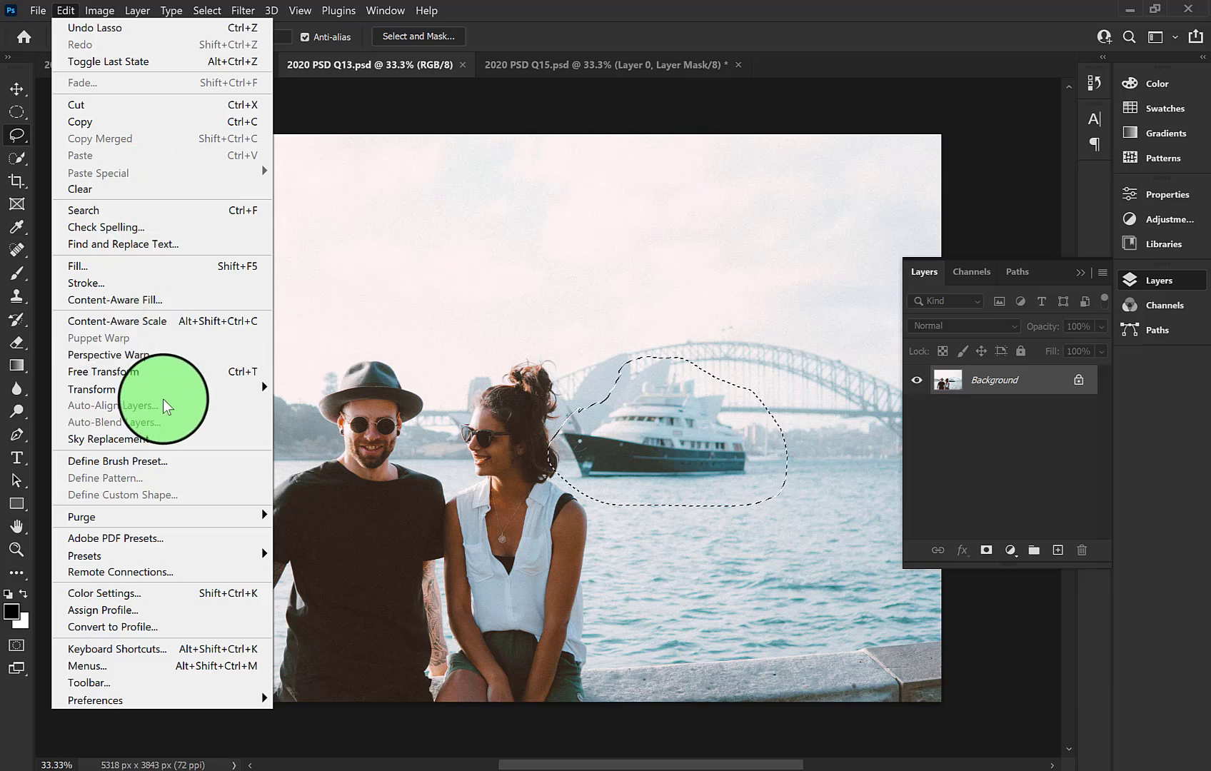
left_click(143, 275)
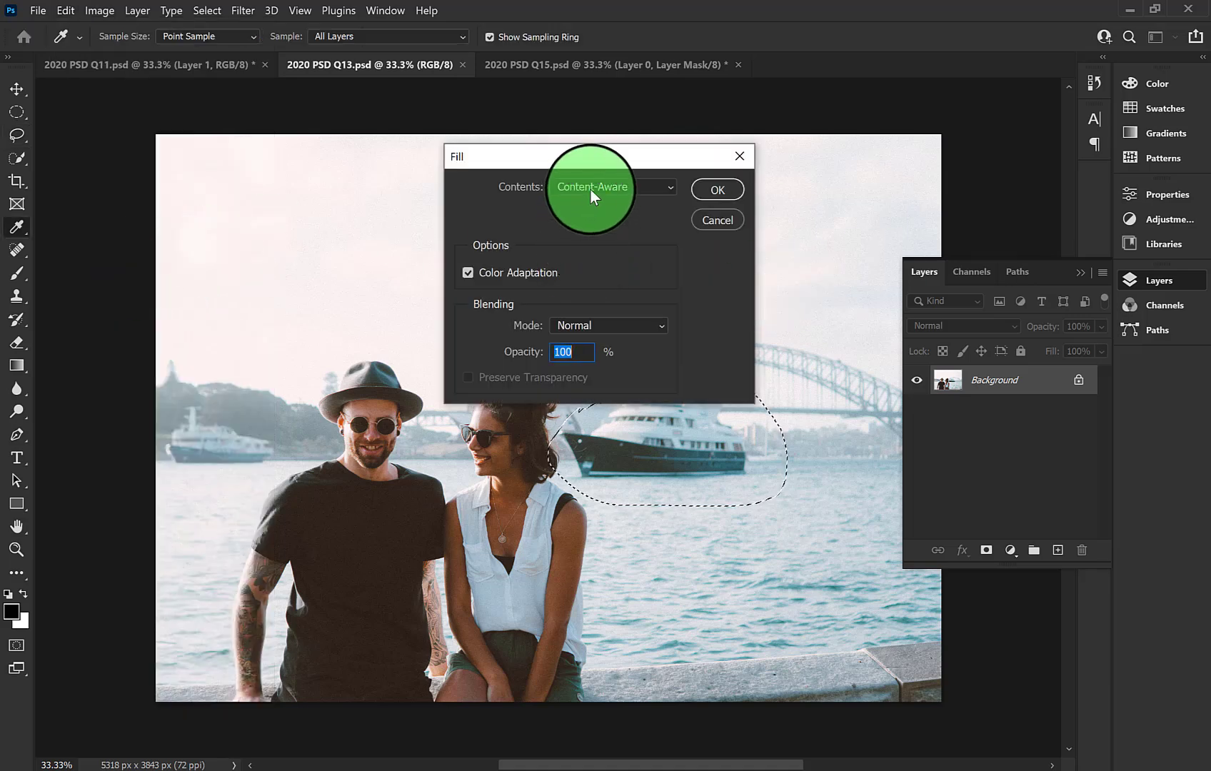
left_click(715, 188)
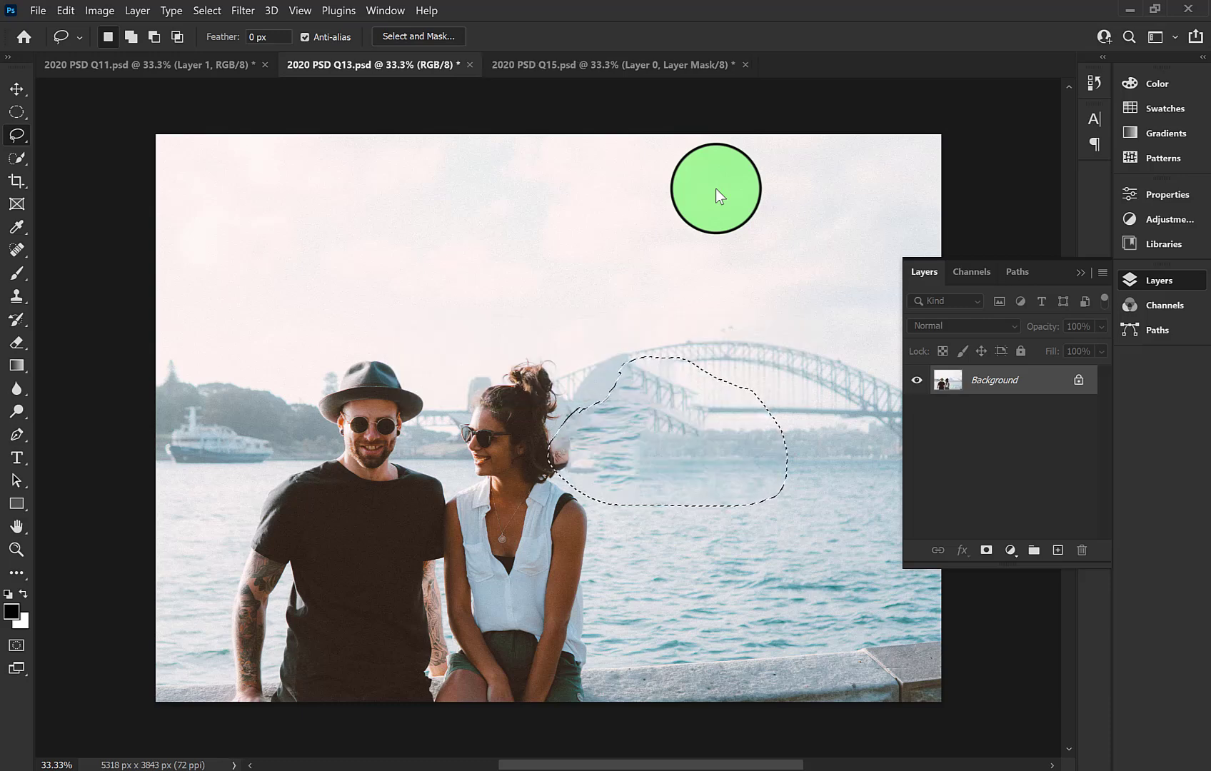
key("ctrl+d")
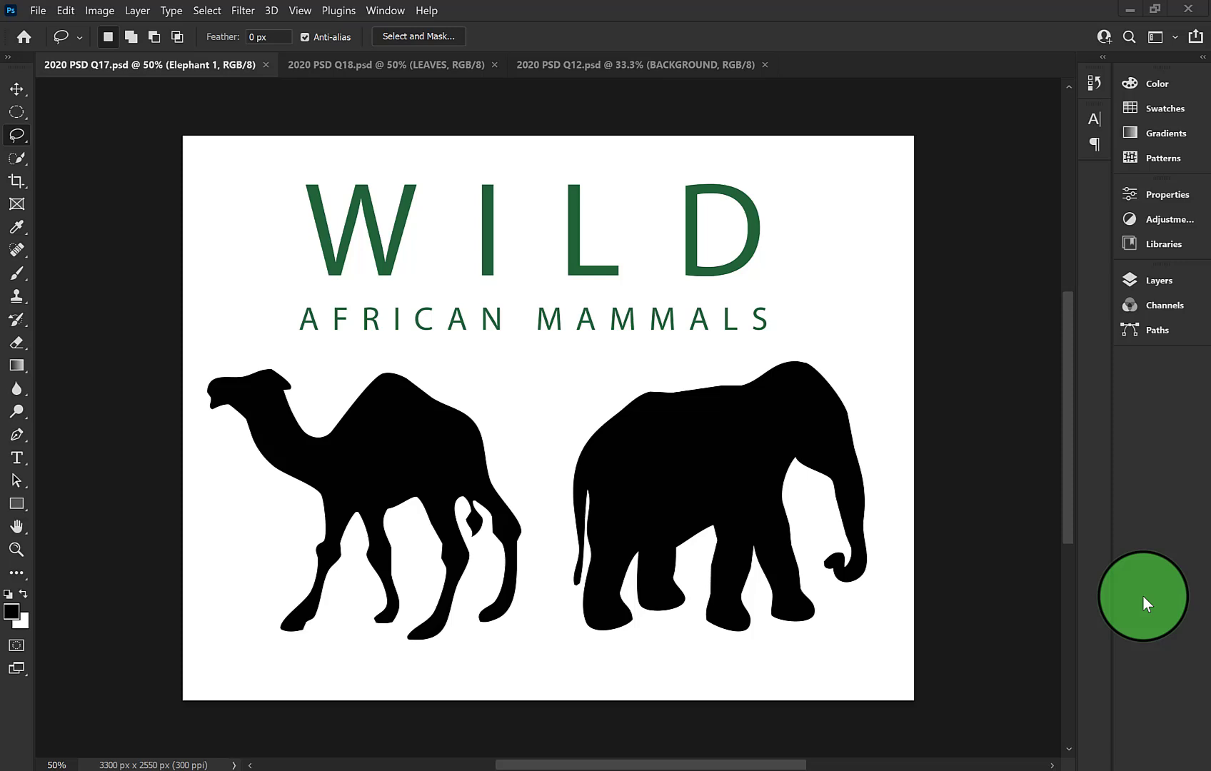
In 2020 PSD Q17.psd, hide the WILD and AFRICAN MAMMALS text layers
left_click(1162, 280)
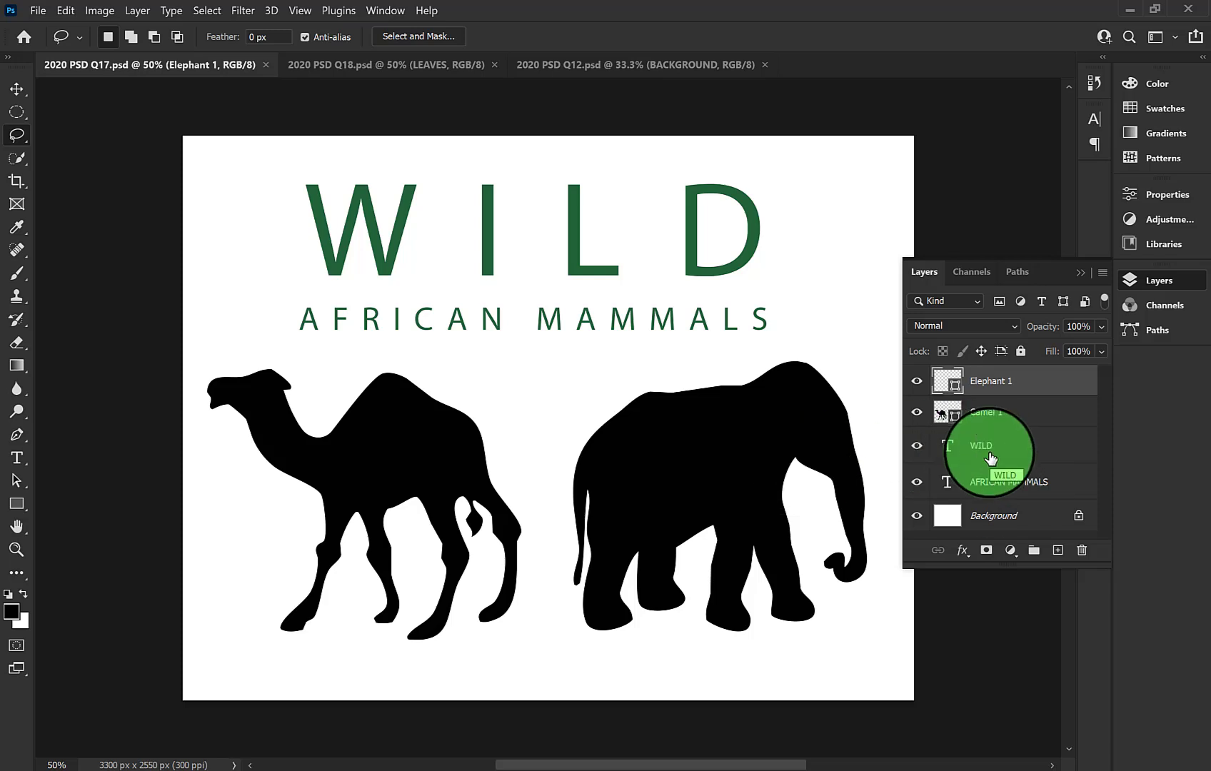
left_click(920, 450)
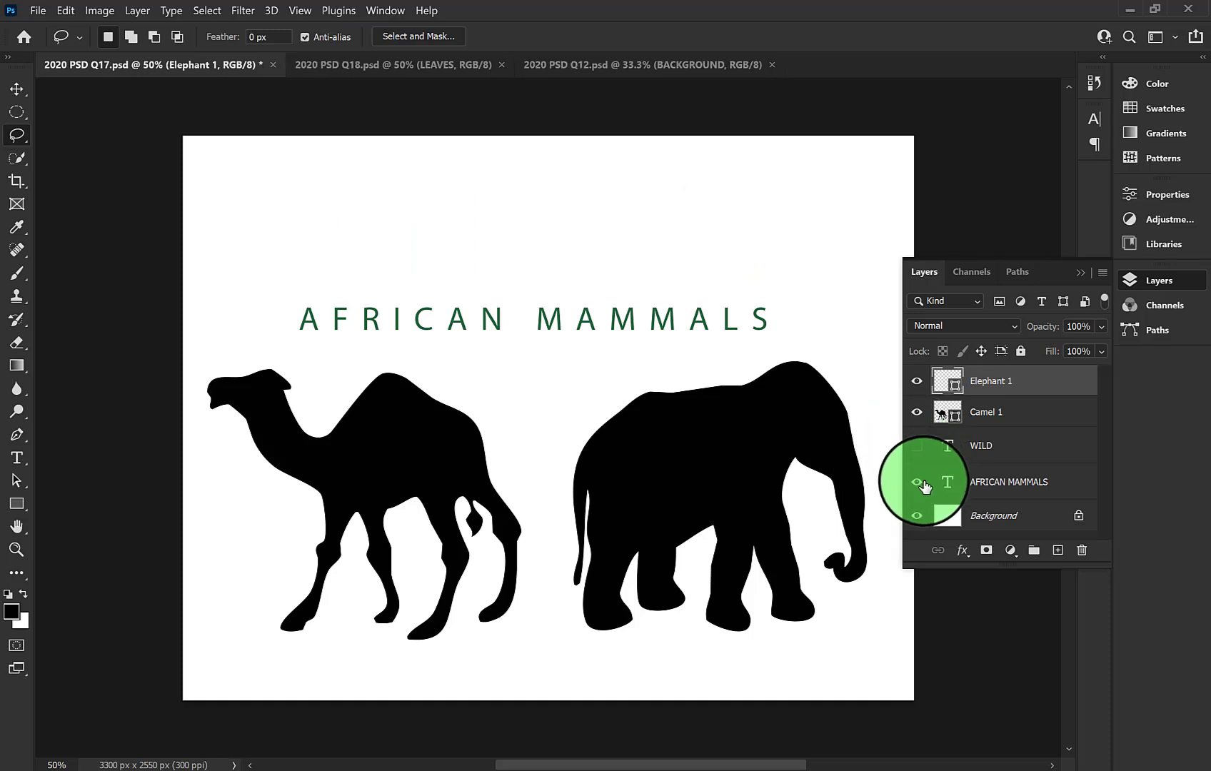
left_click(918, 484)
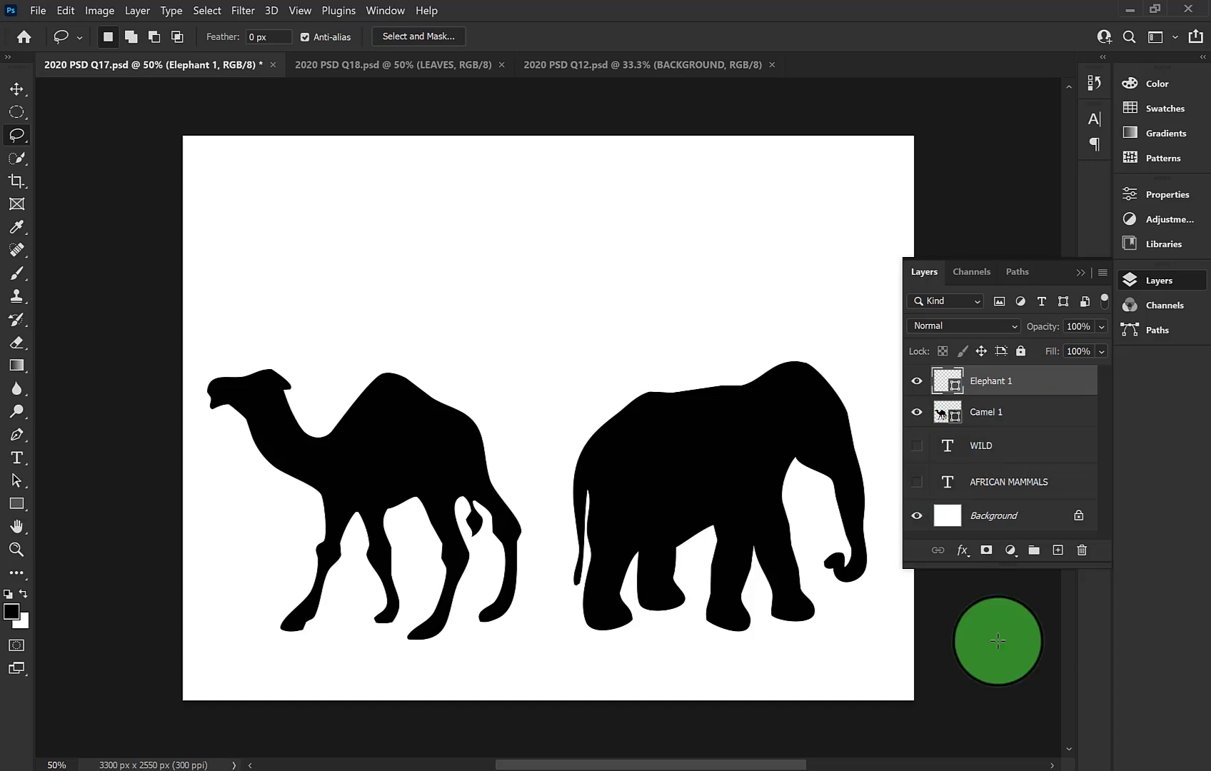
In 2020 PSD Q18.psd, convert the LEAVES layer to a smart object
key("ctrl+Tab")
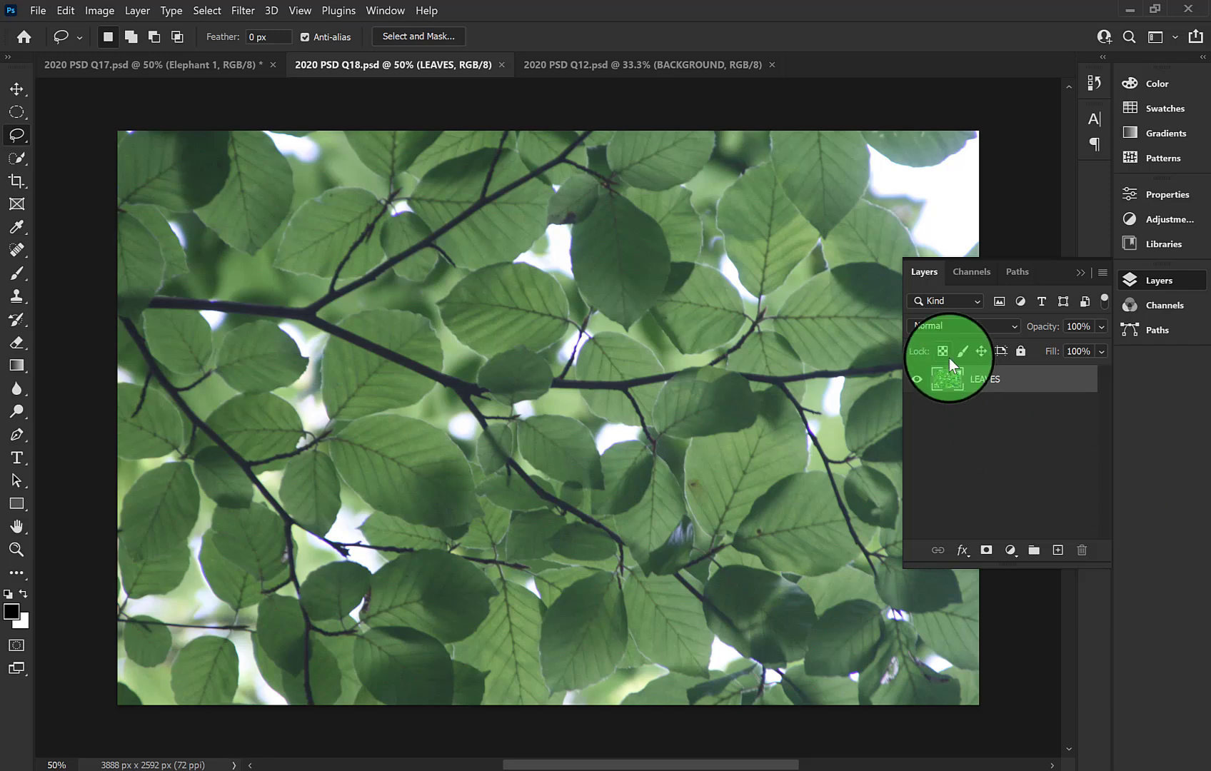
right_click(1012, 386)
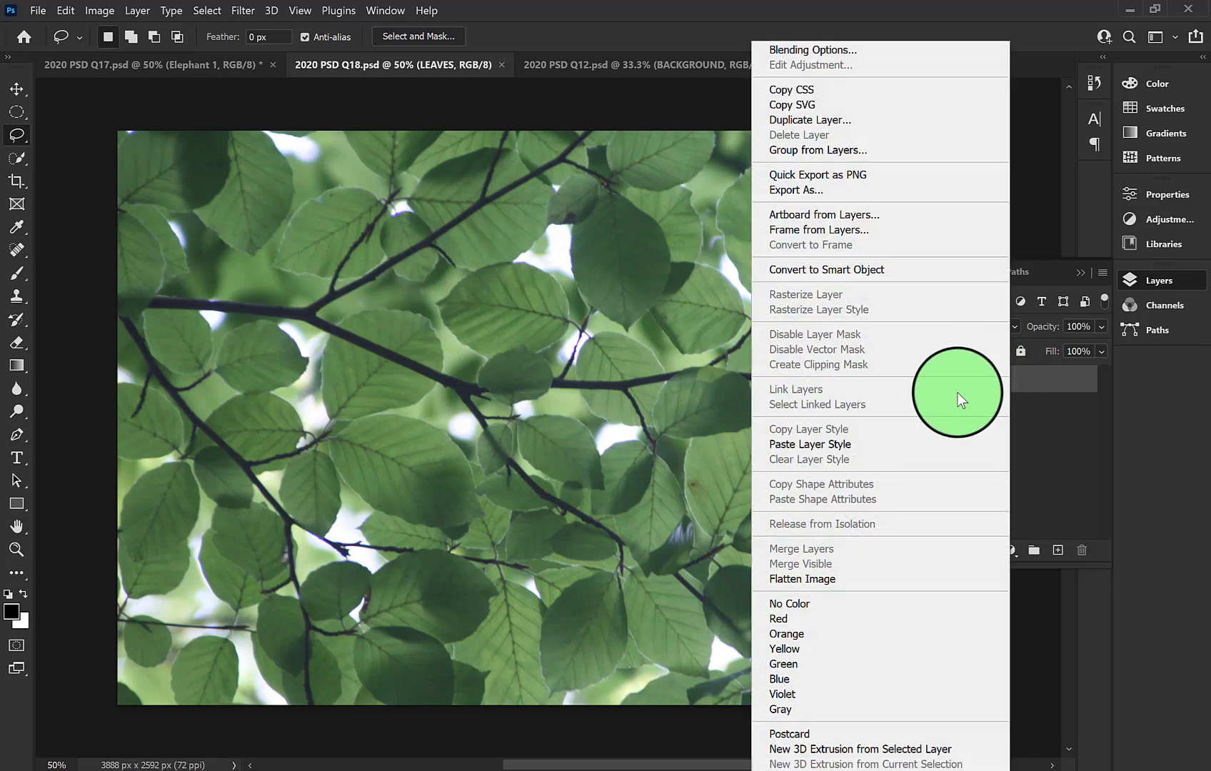
left_click(844, 273)
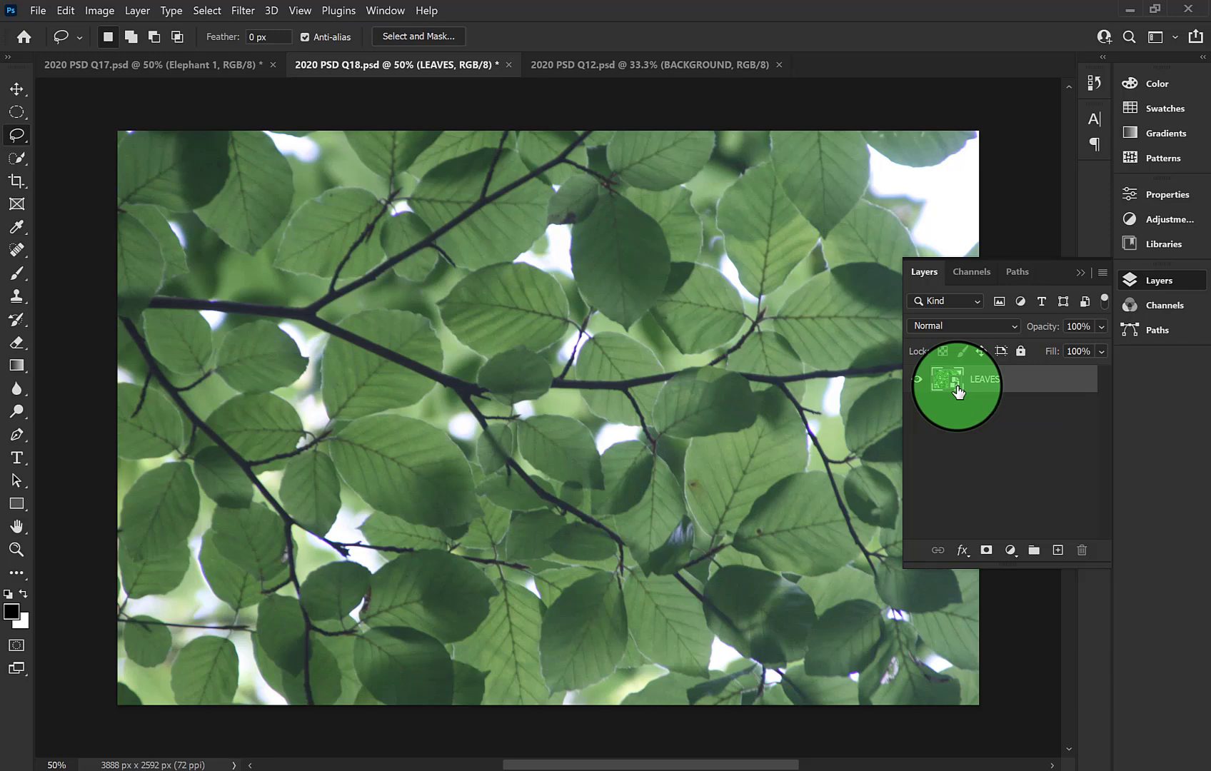
Apply a Gaussian Blur smart filter with a radius of about 69.7 pixels to the LEAVES layer, and hide its smart filters
left_click(254, 11)
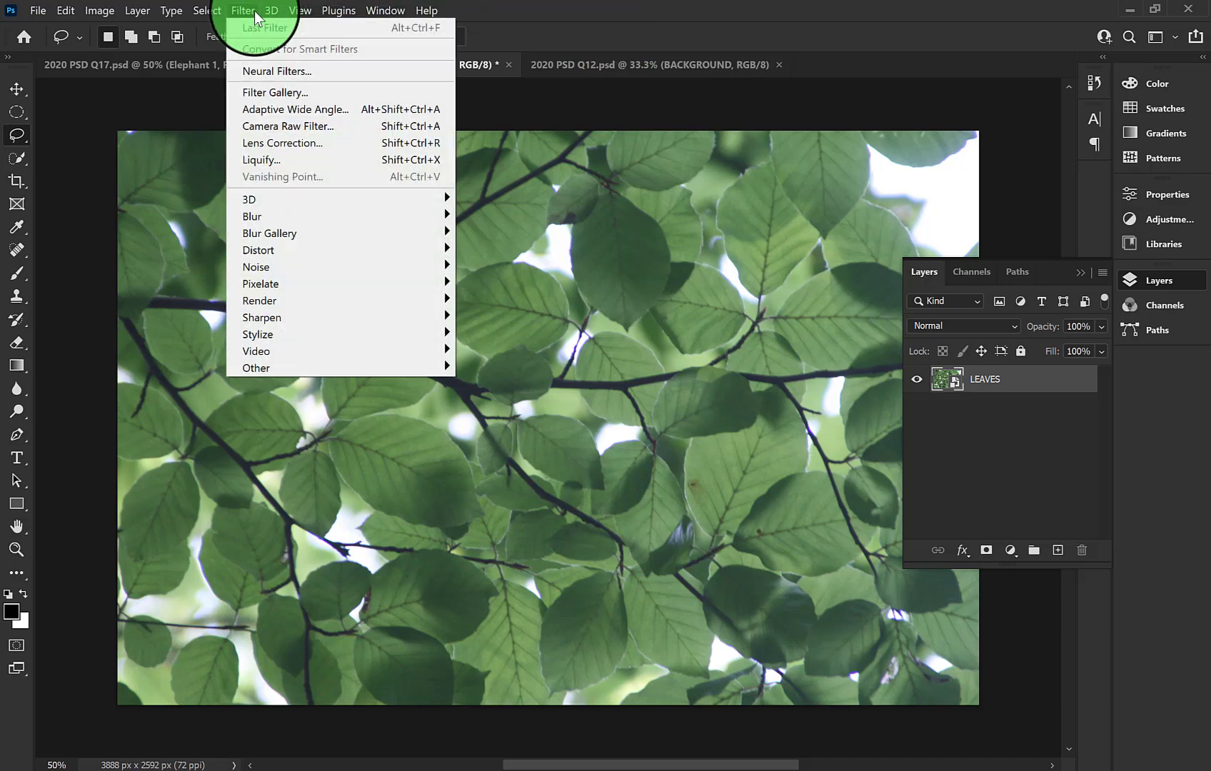
mouse_move(333, 219)
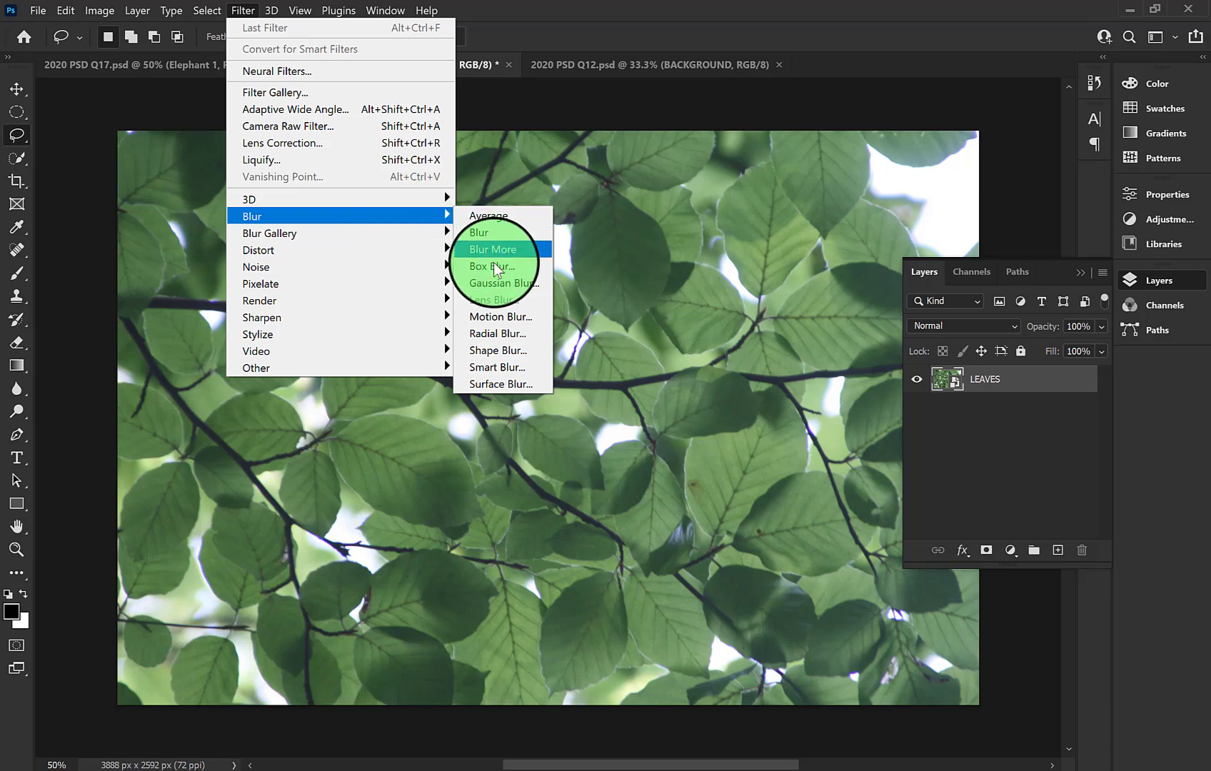
left_click(497, 283)
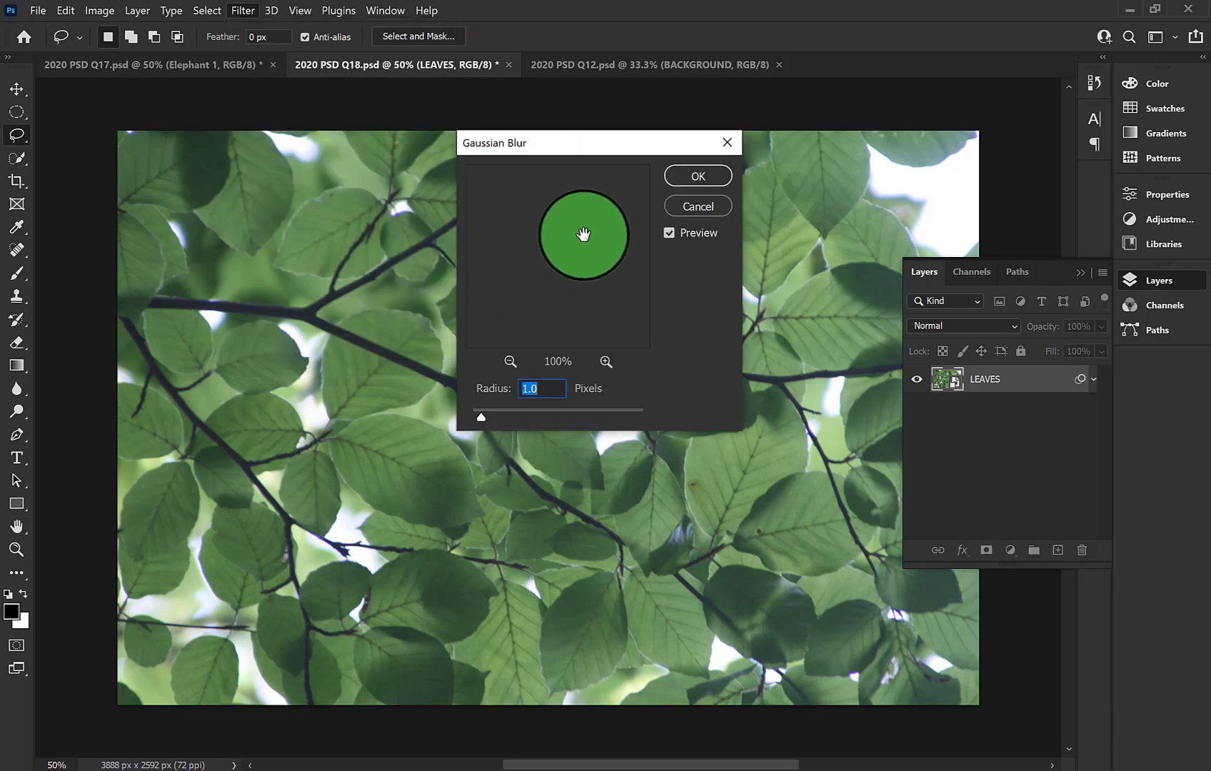
left_click_drag(483, 415, 573, 414)
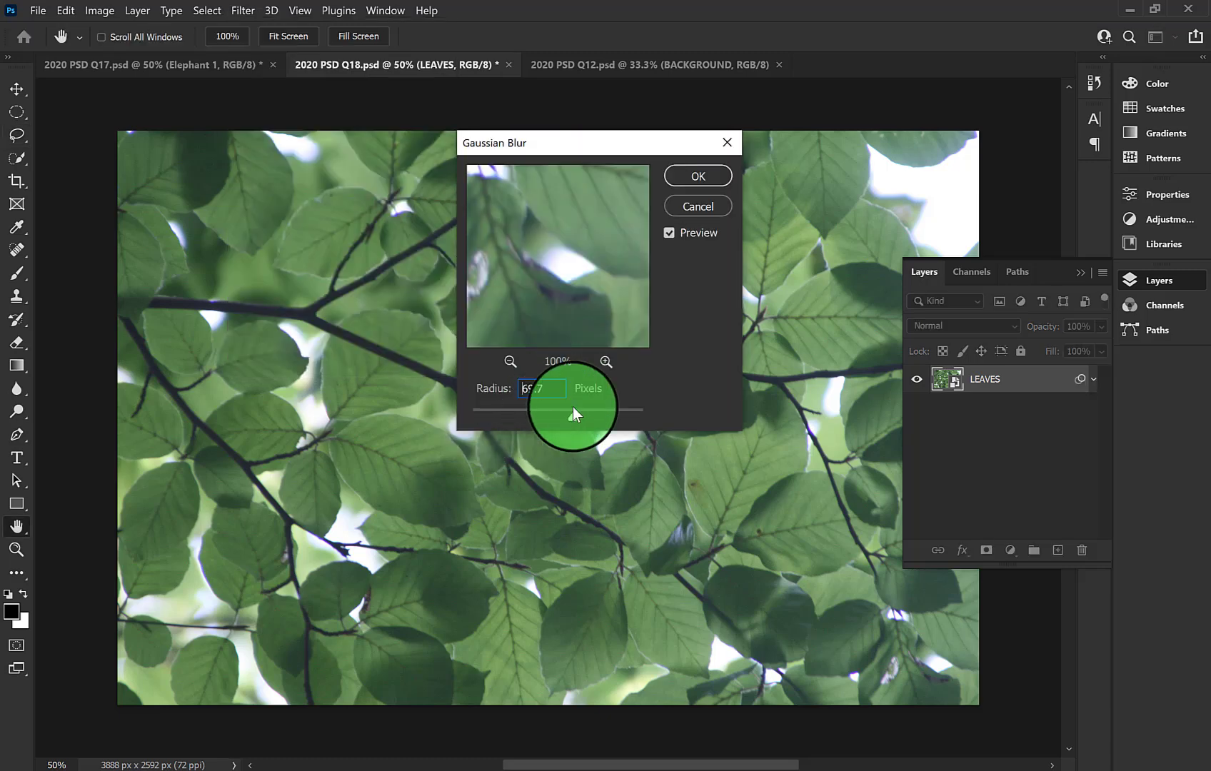
left_click(698, 179)
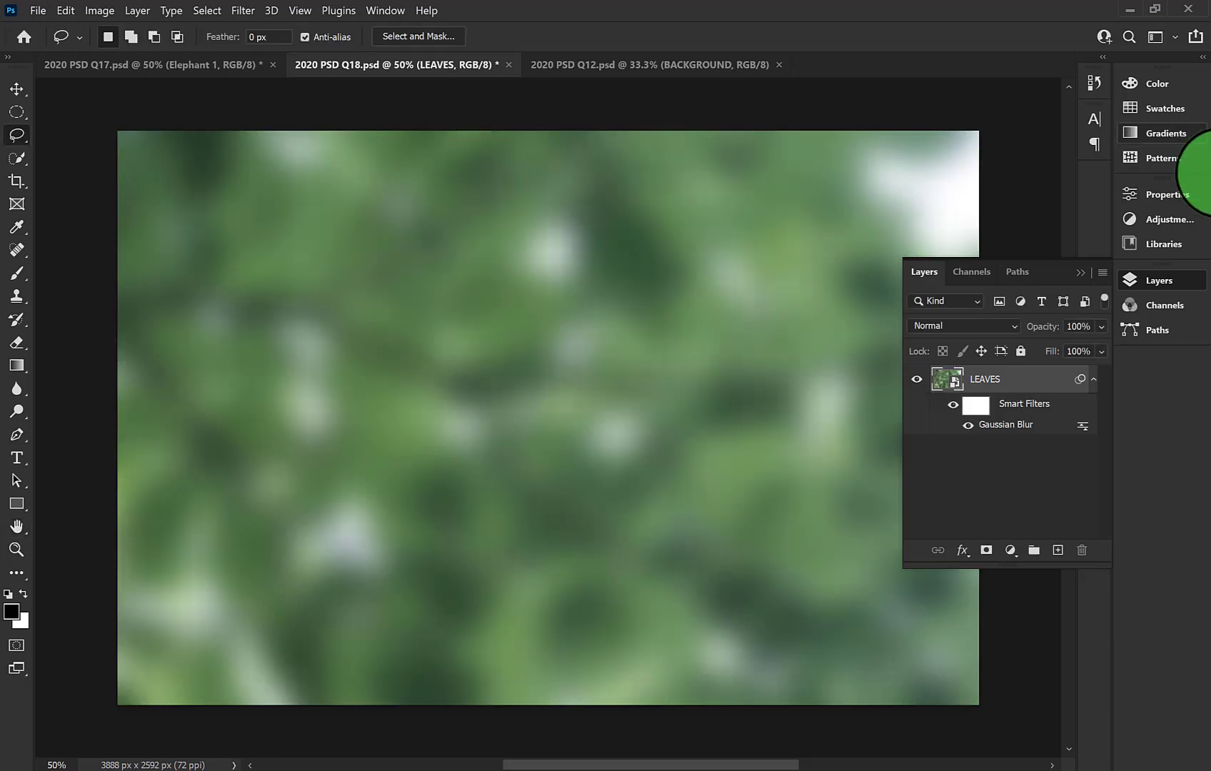
left_click(955, 405)
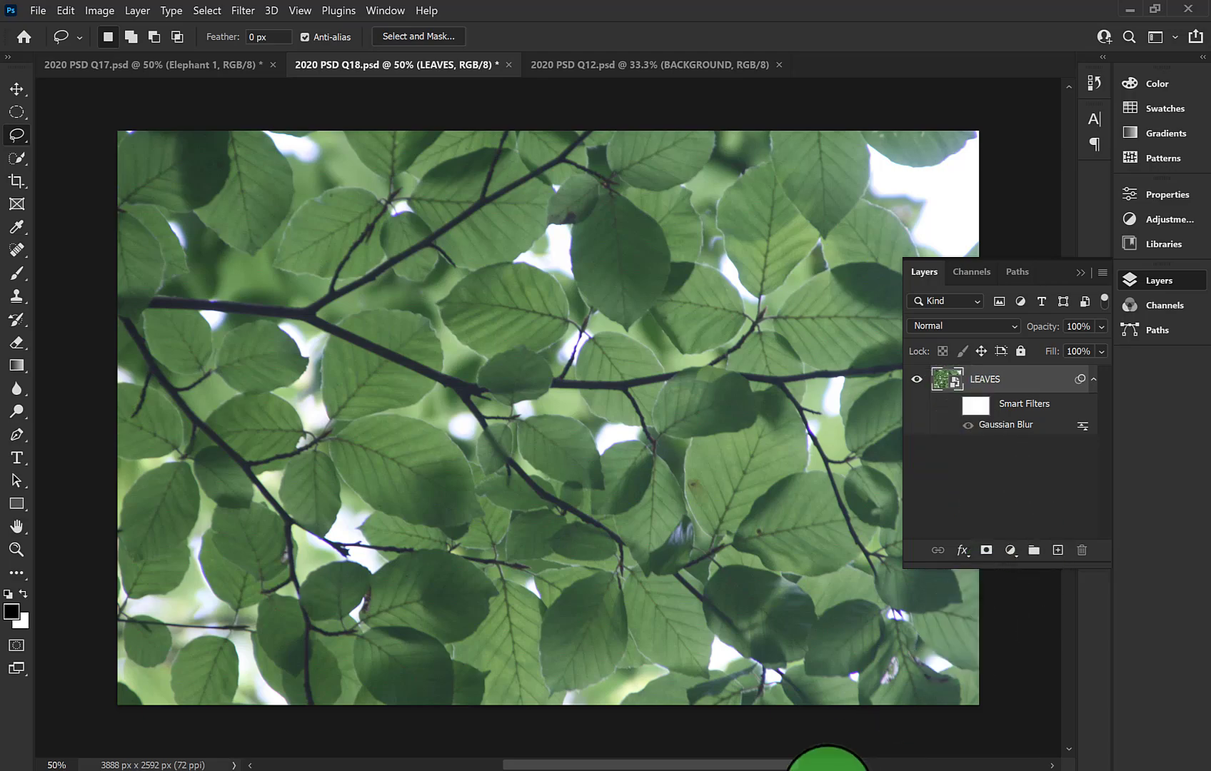
In 2020 PSD Q12.psd, briefly hide the BACKGROUND group to view the layers beneath it, and show it again
key("ctrl+Tab")
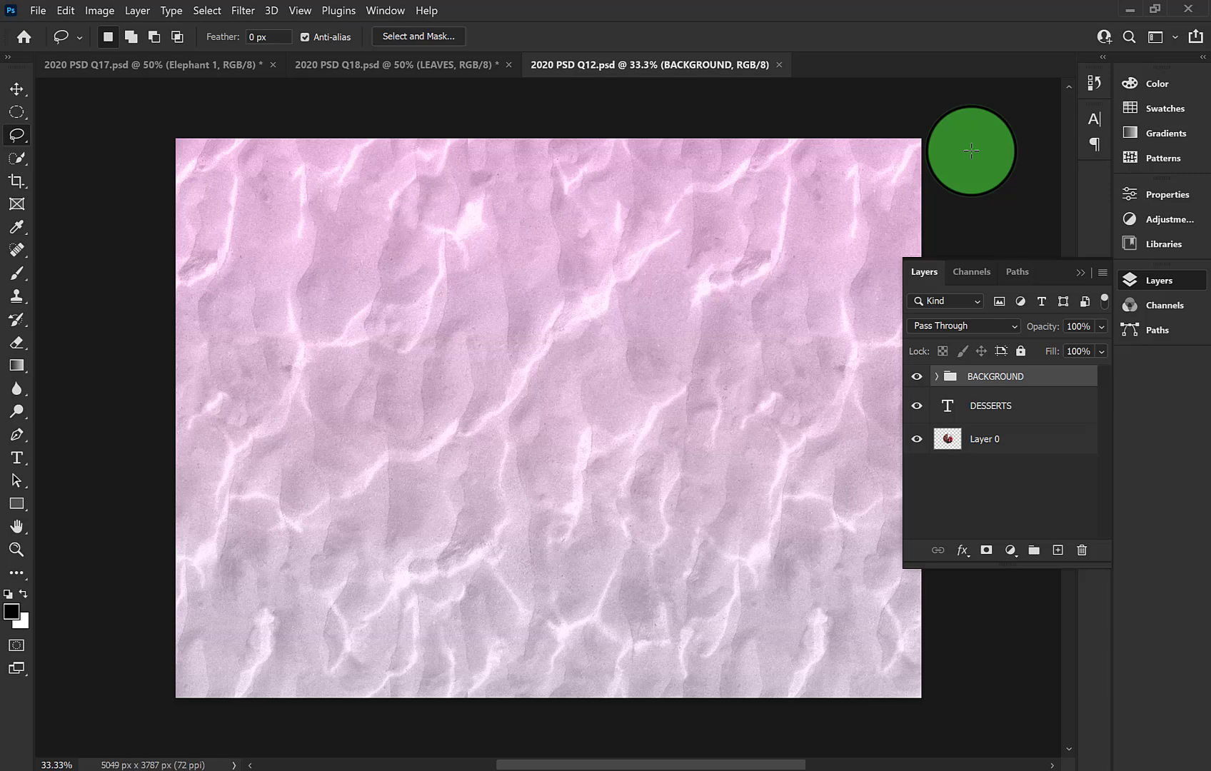
left_click(920, 382)
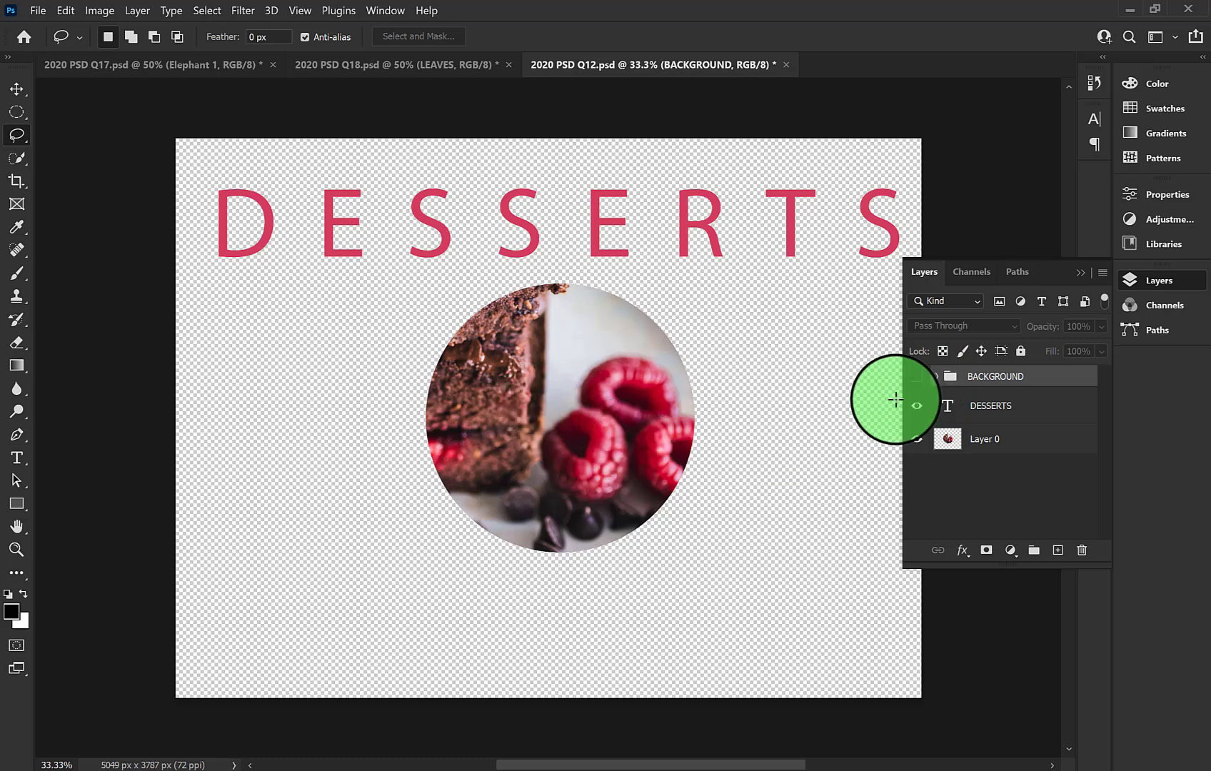
left_click(916, 379)
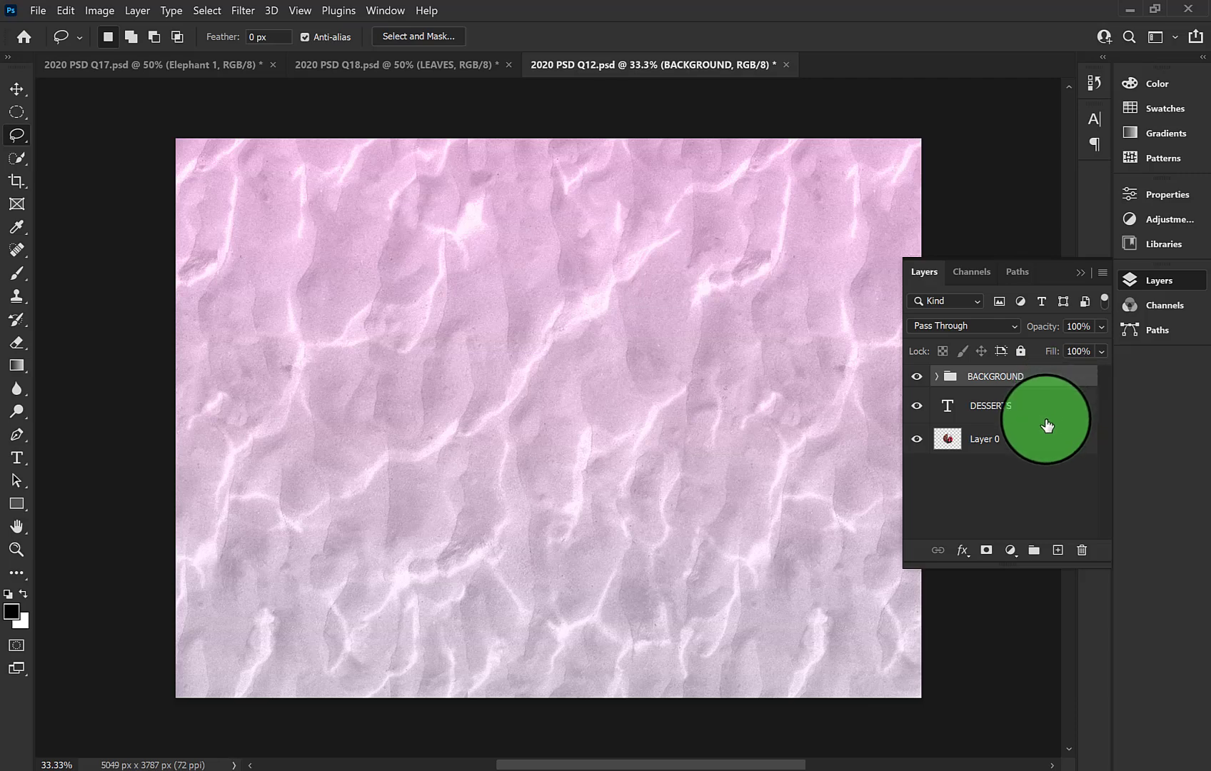
Put the DESSERTS text layer and Layer 0 together into a new layer group
left_click(1043, 406)
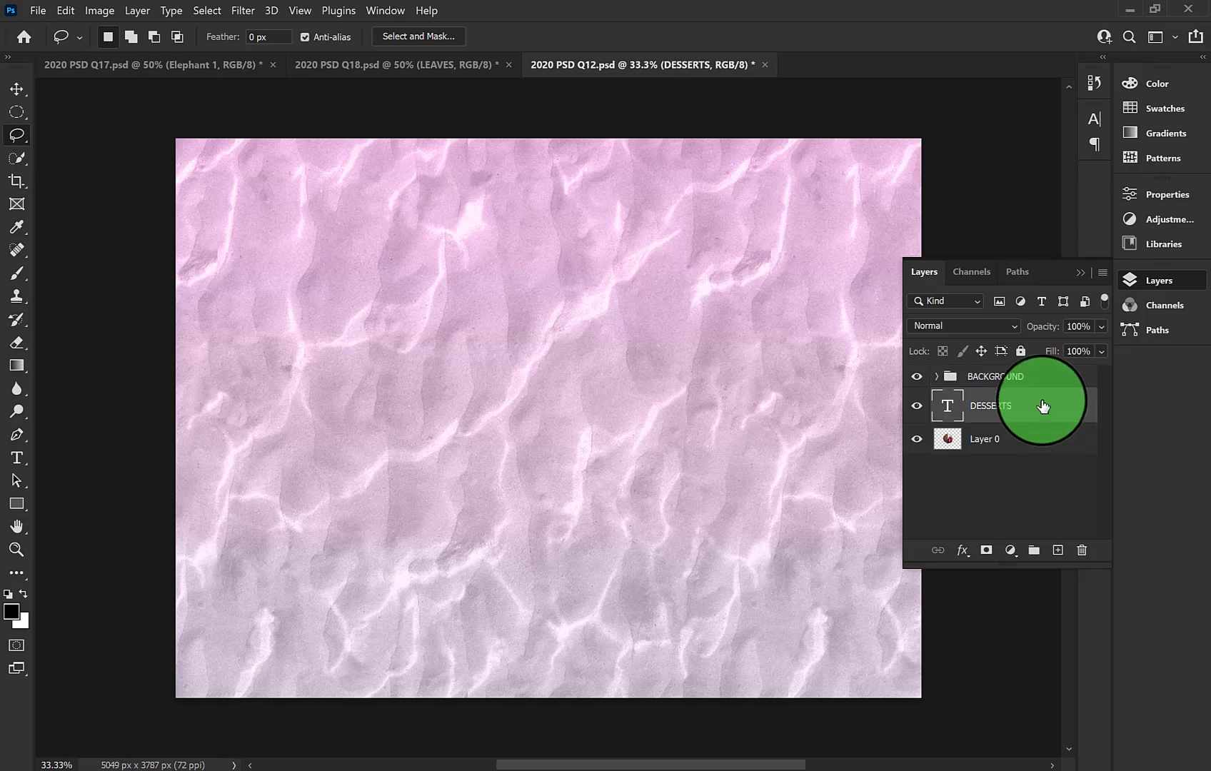
left_click(1016, 445, "shift")
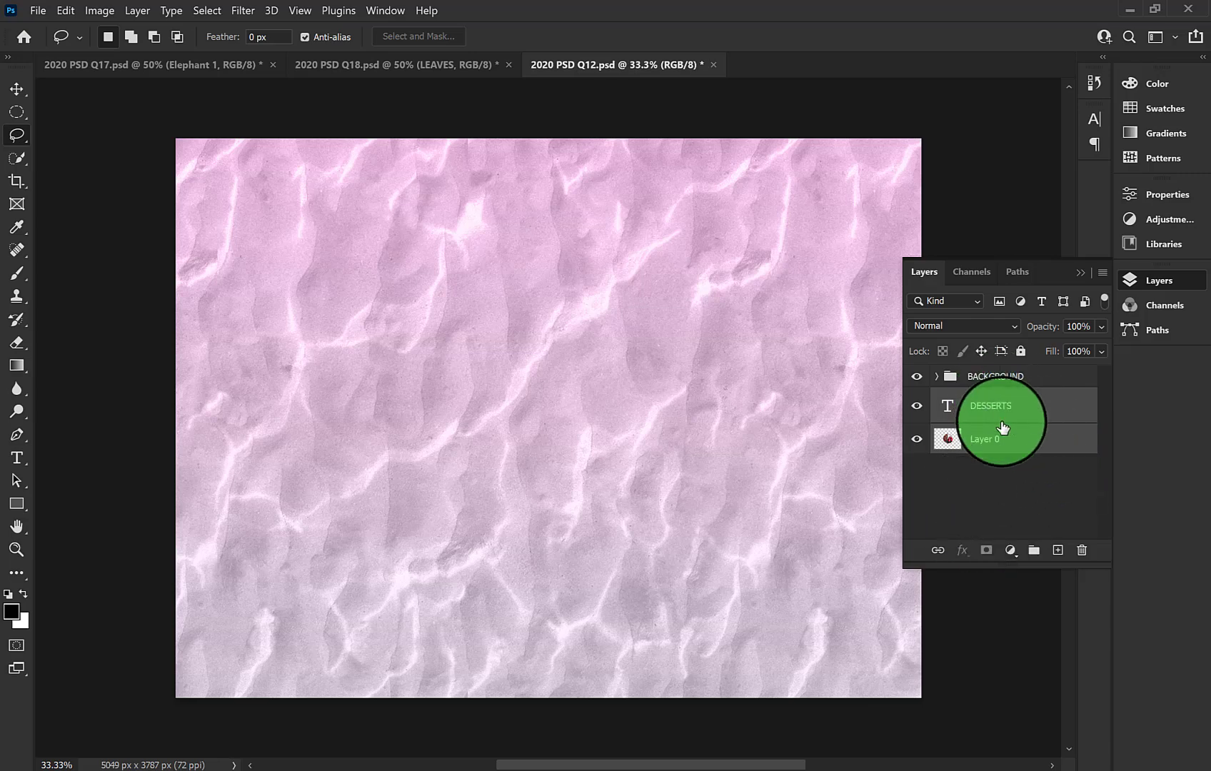
left_click(1033, 561)
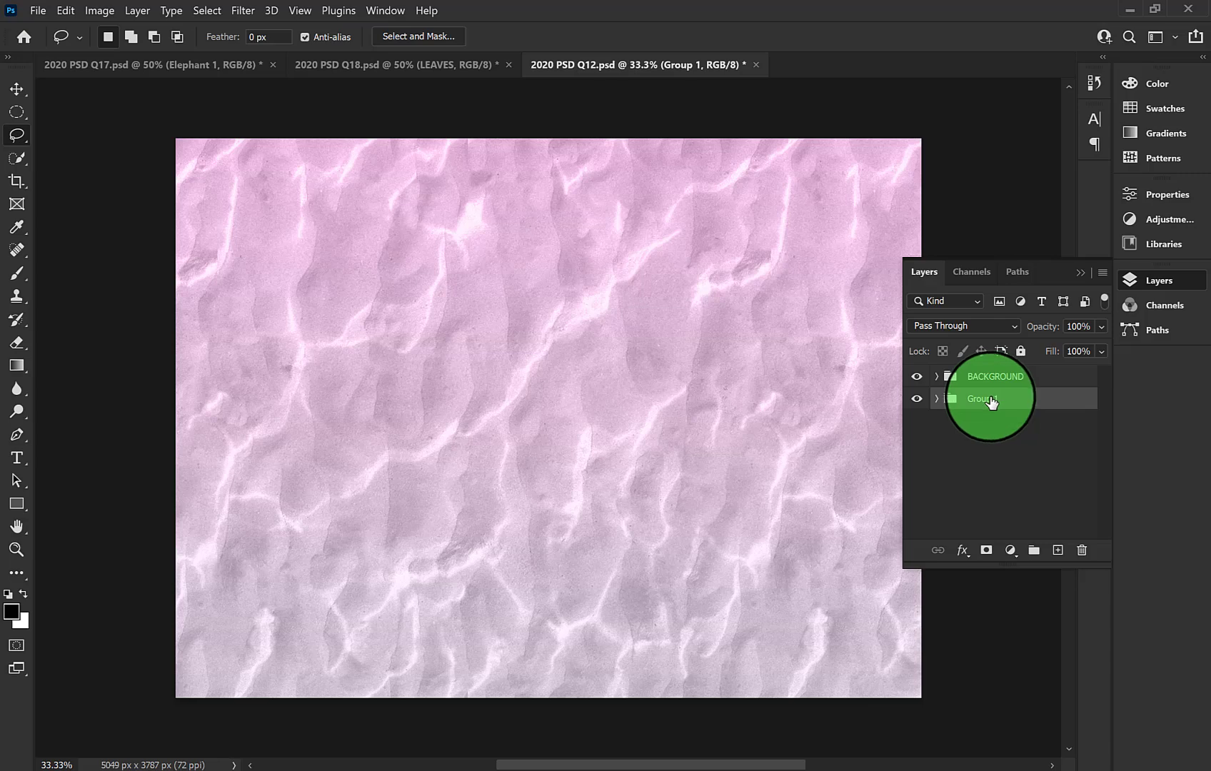
Rename the new group as Dessert and move it above the BACKGROUND group in the layer order
double_click(991, 398)
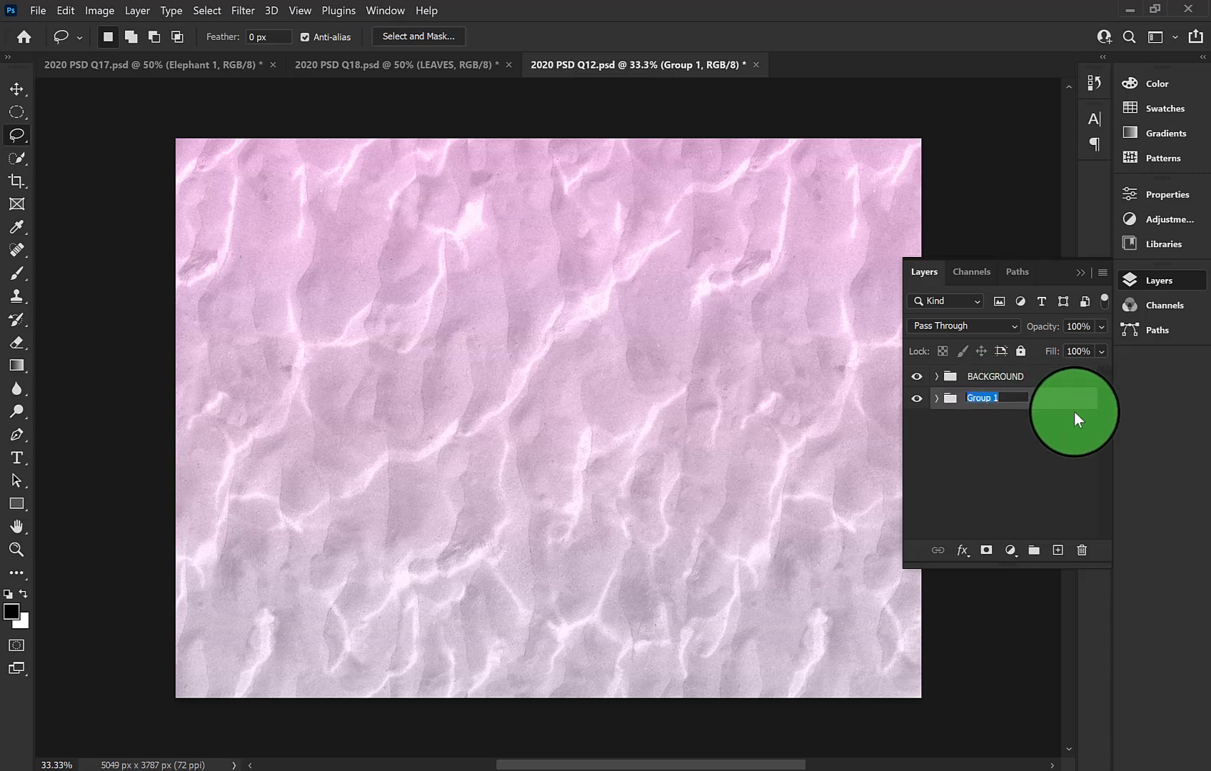
type("Dessert")
key("Return")
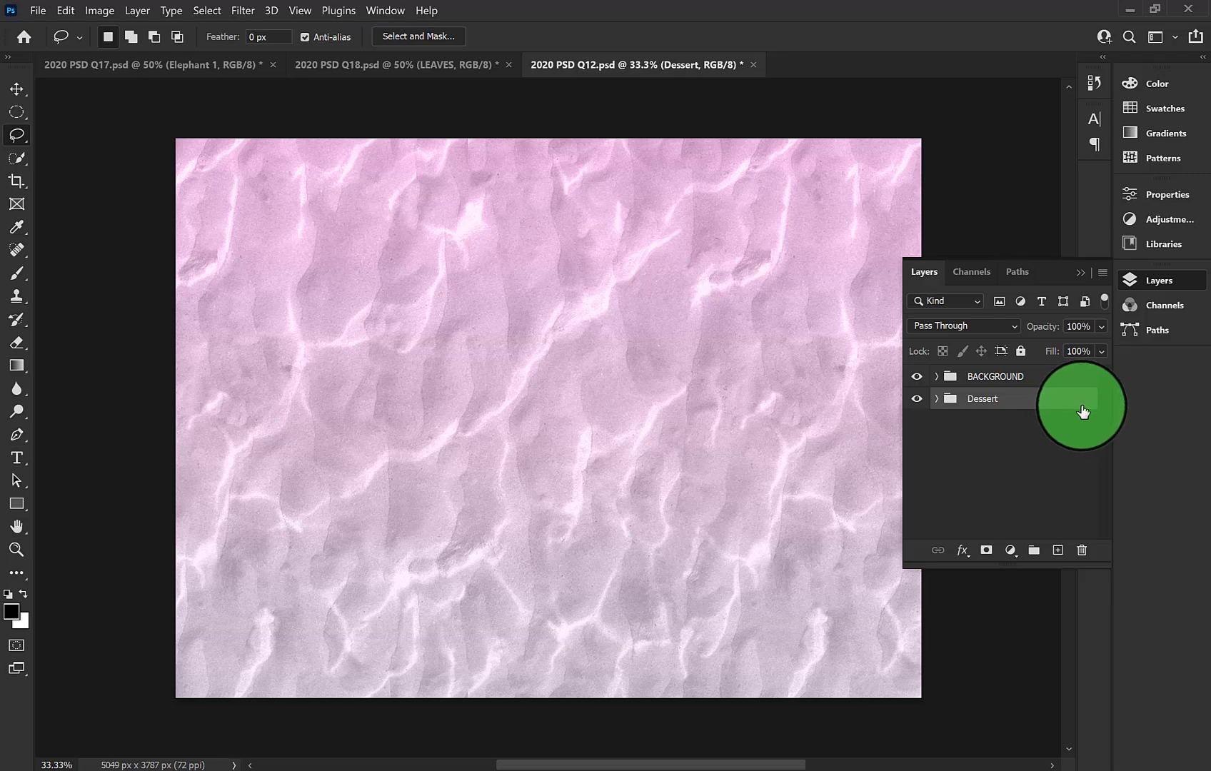
left_click_drag(1084, 408, 1068, 367)
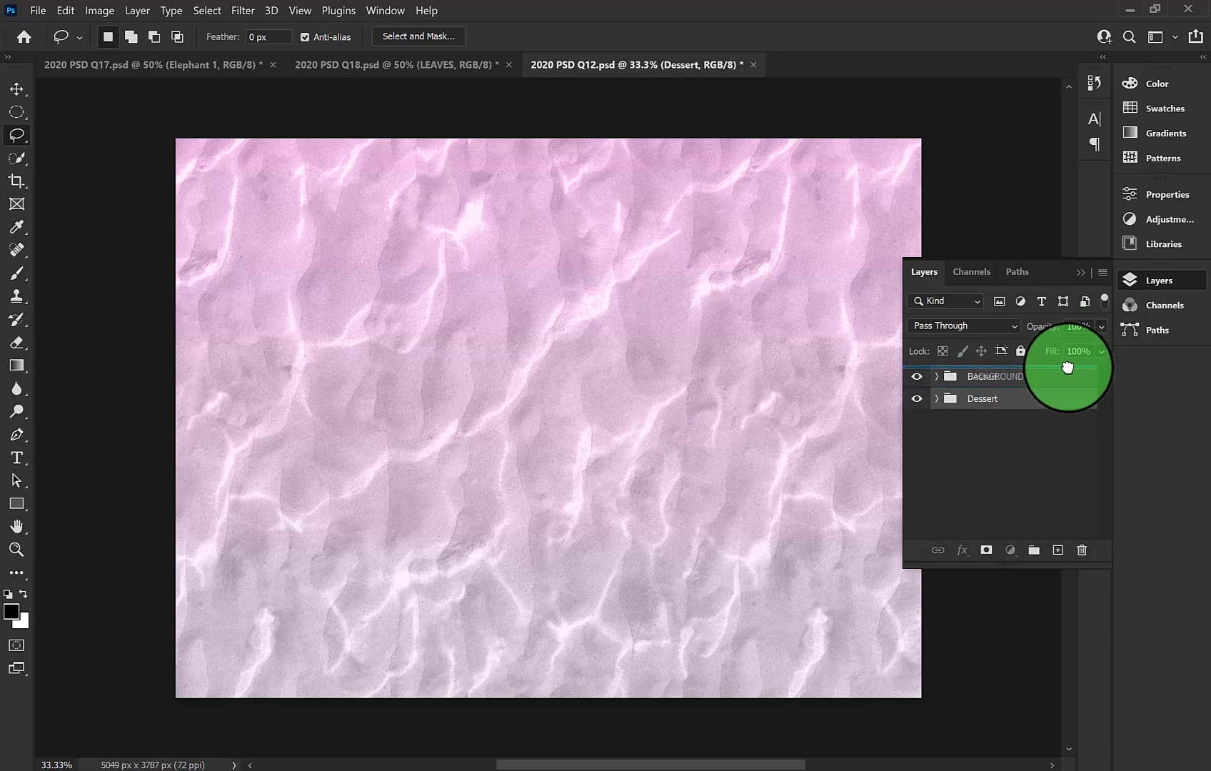
left_click_drag(1068, 367, 1069, 366)
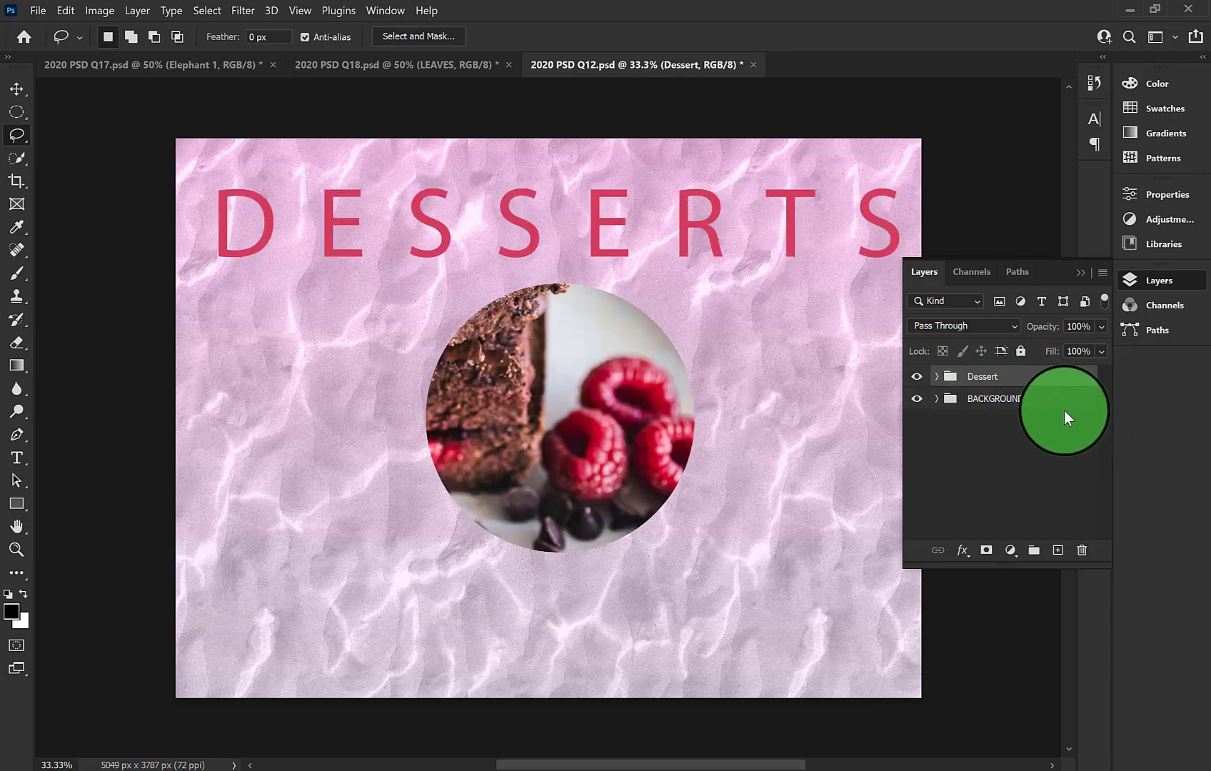